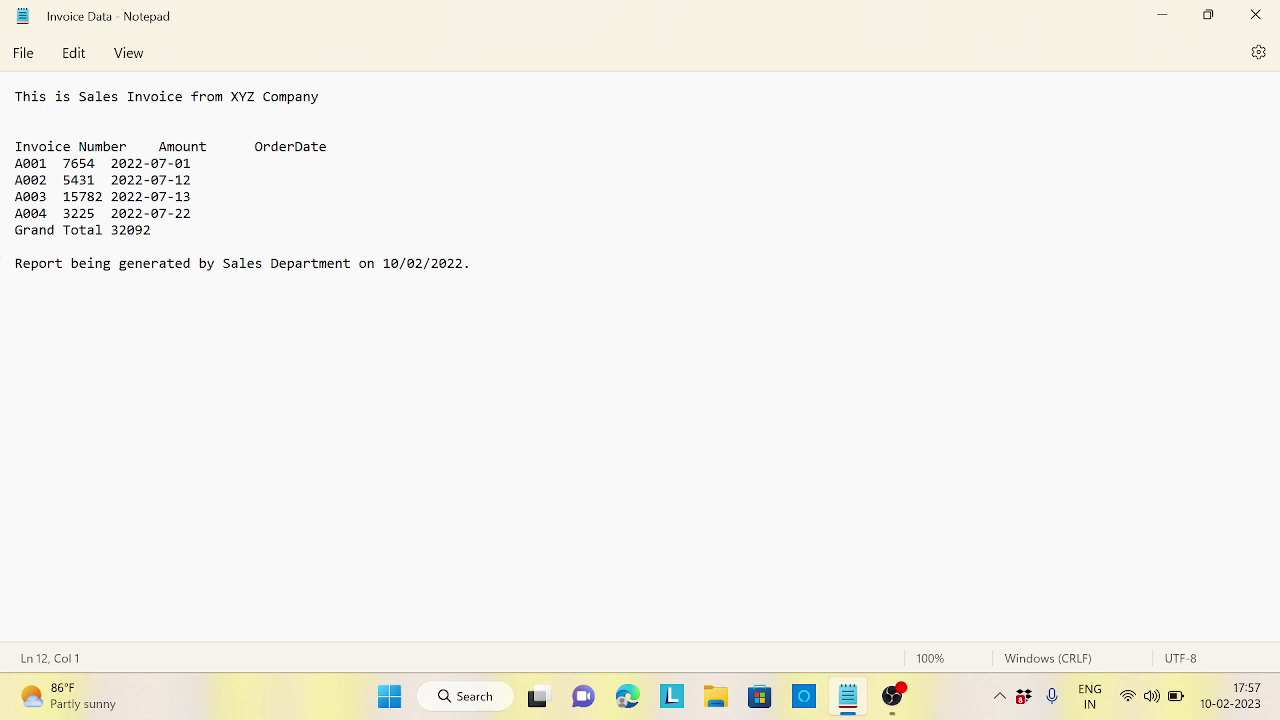
Switch to Power BI Desktop by finding and launching it, and dismiss its start screen to reach the blank report
{"action": "left_click_drag", "start_coordinate": [22, 96], "coordinate": [319, 96]}
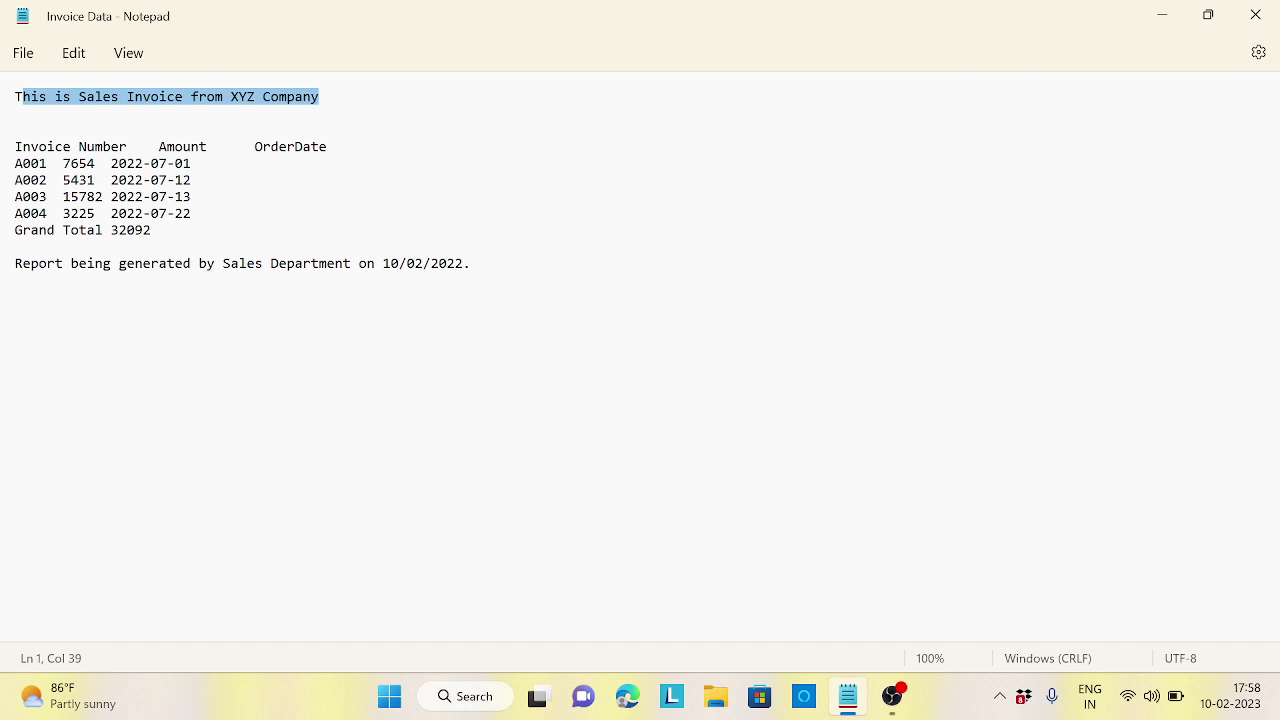
{"action": "left_click", "coordinate": [486, 697]}
{"action": "type", "text": "po"}
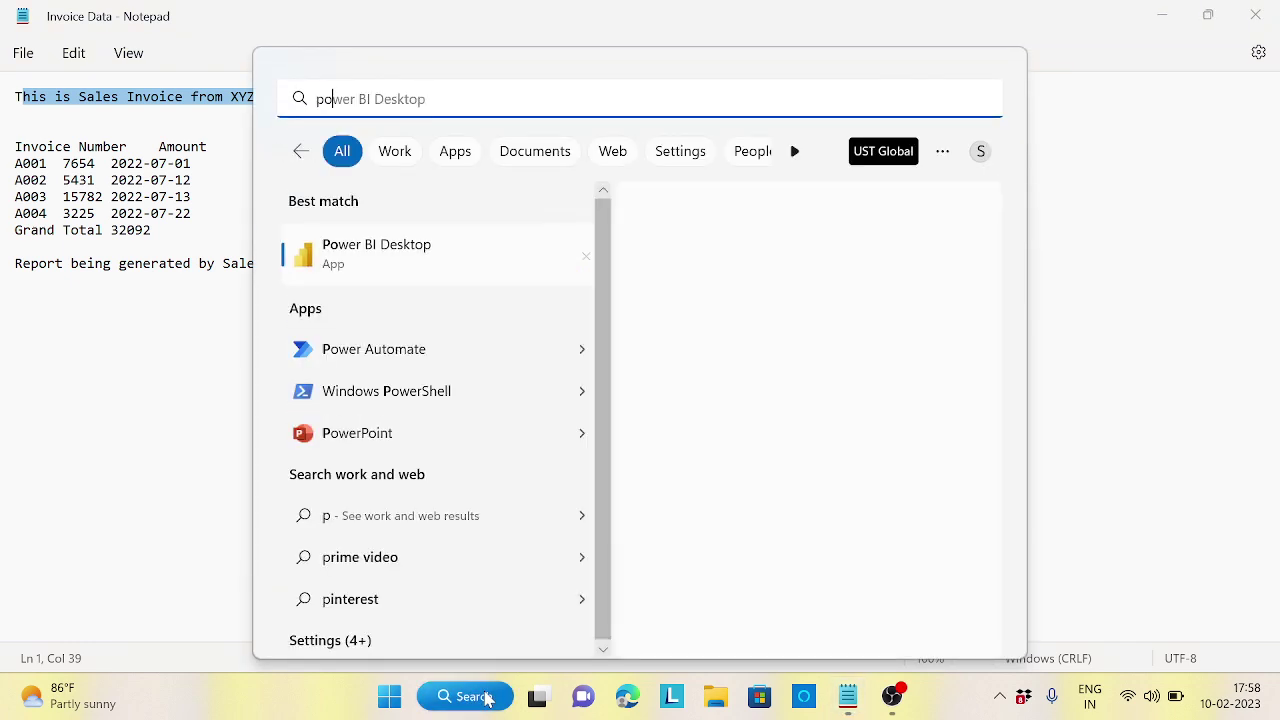
{"action": "left_click", "coordinate": [449, 263]}
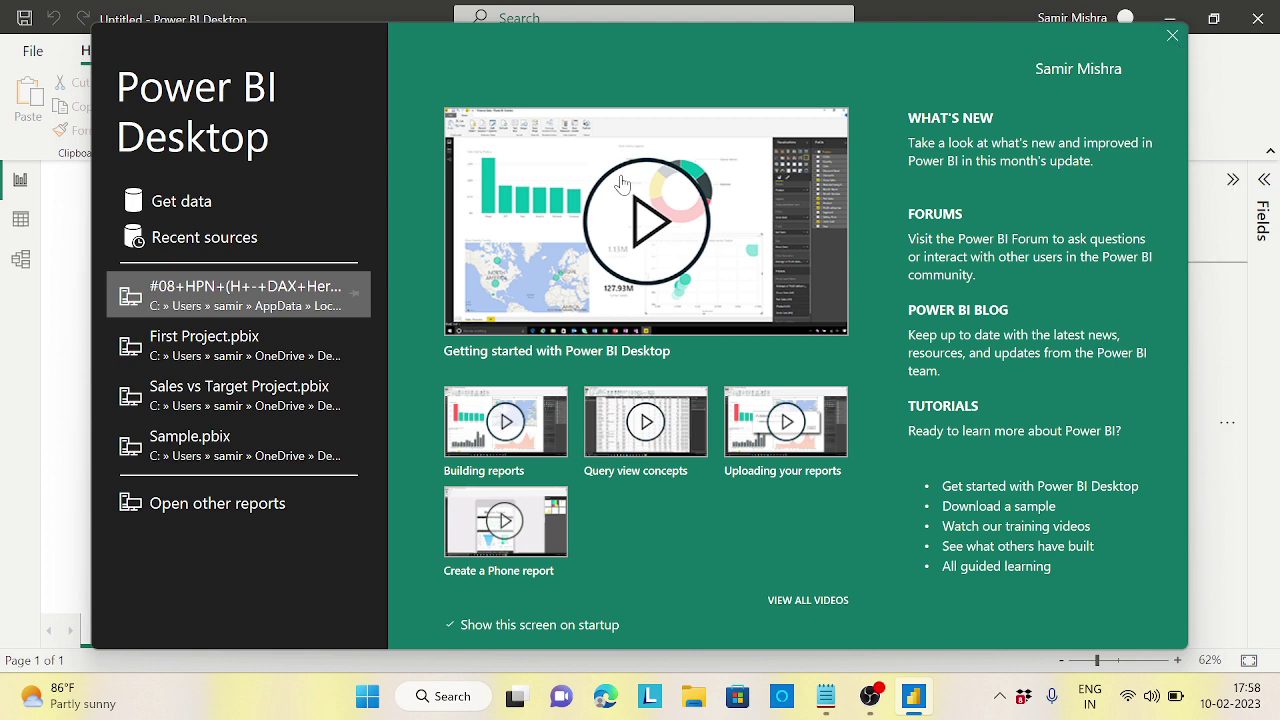
{"action": "left_click", "coordinate": [1172, 36]}
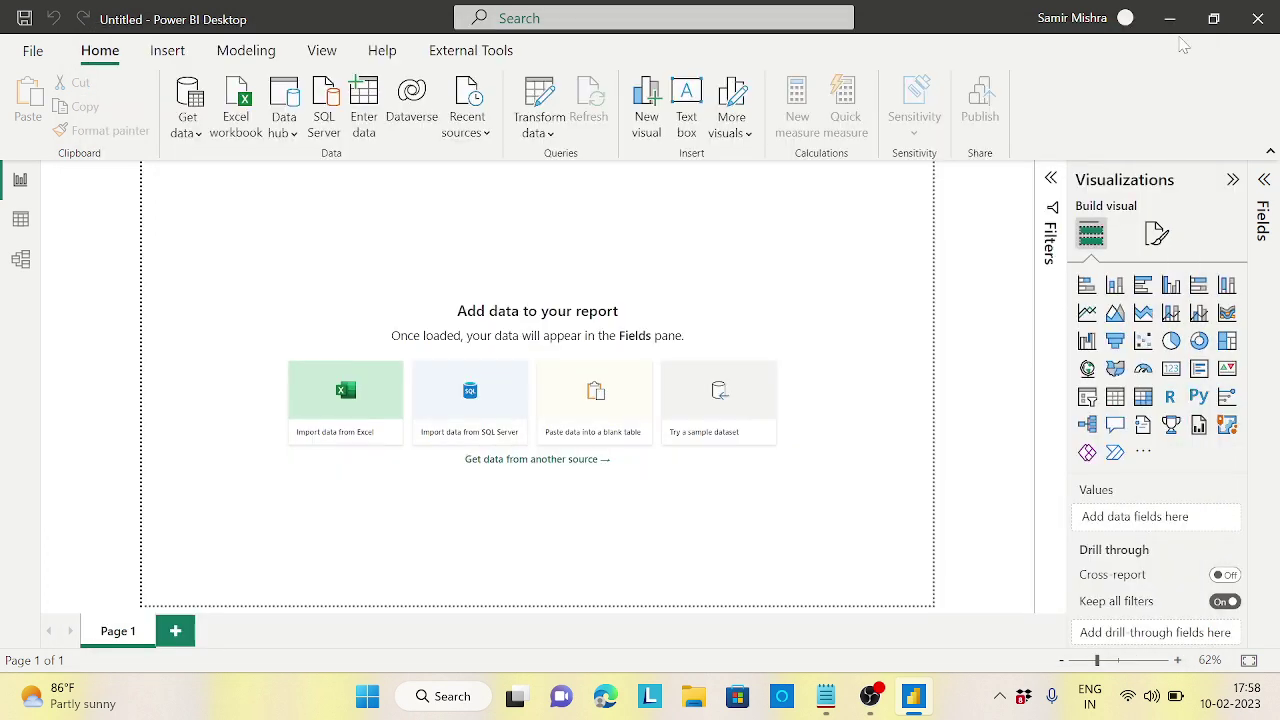
Import the text file Invoice Data from the Youtube Content folder and open it for transformation in Power Query Editor
{"action": "left_click", "coordinate": [188, 125]}
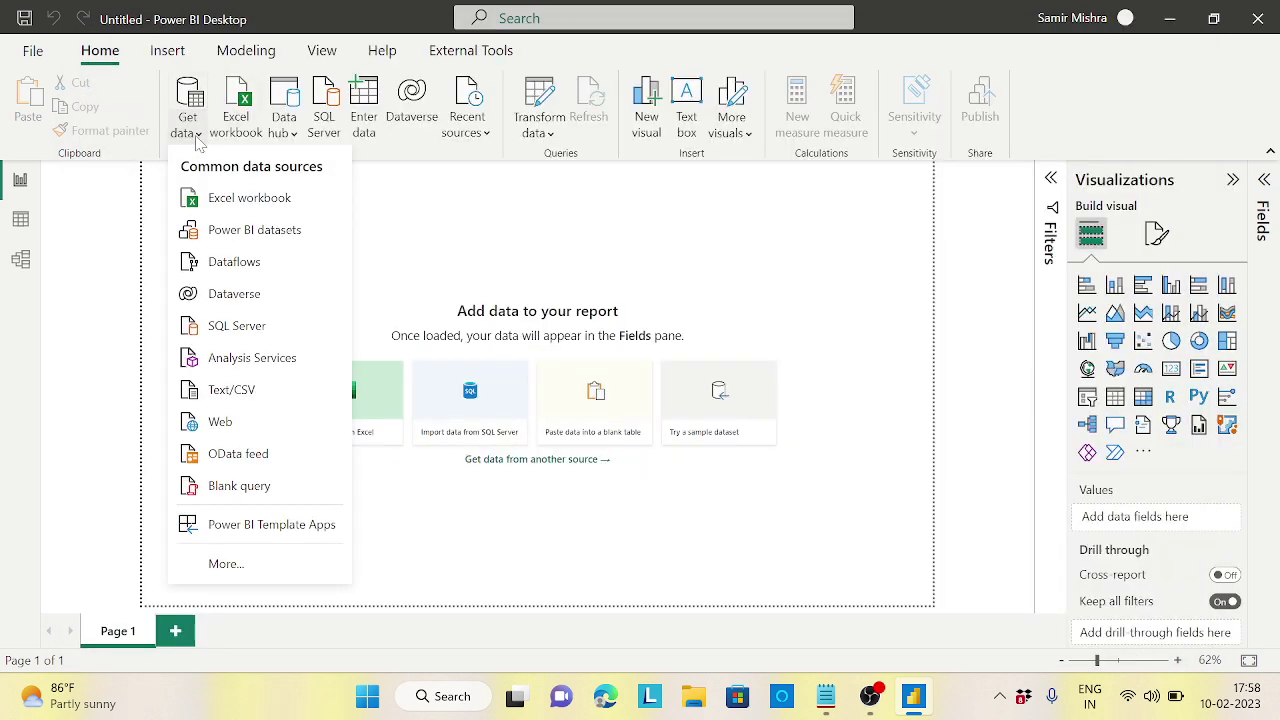
{"action": "left_click", "coordinate": [250, 392]}
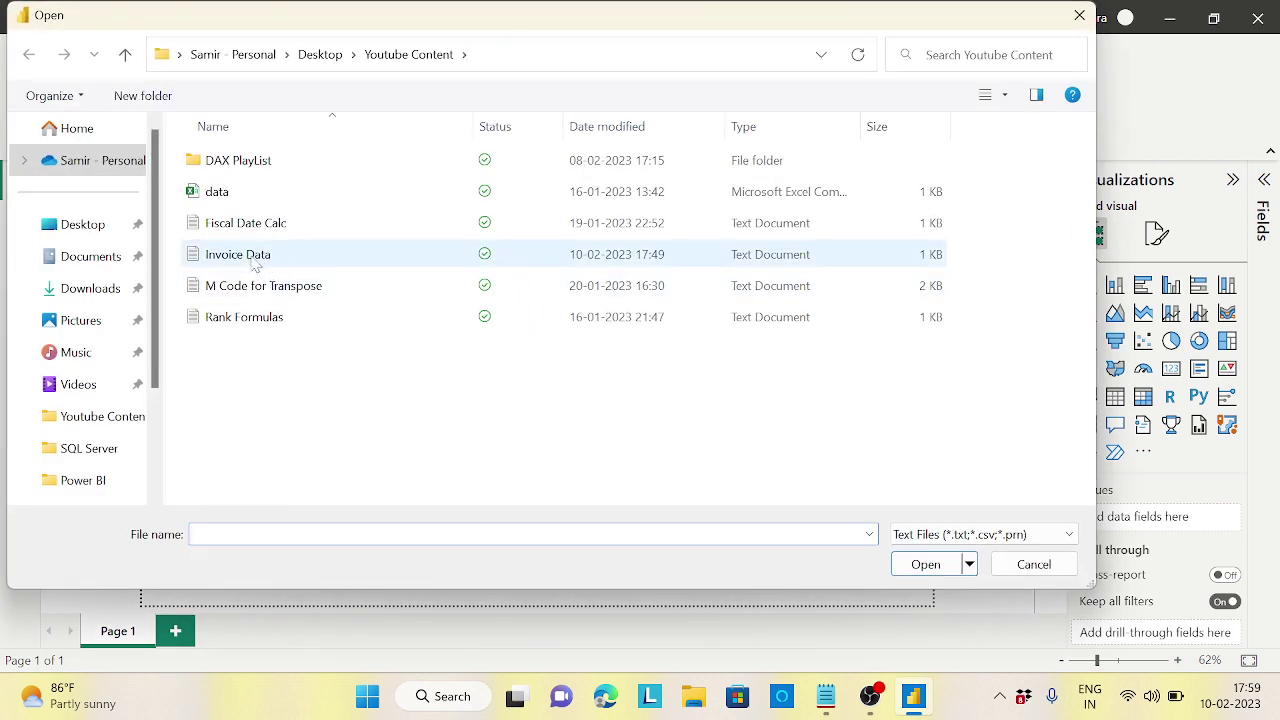
{"action": "left_click", "coordinate": [255, 262]}
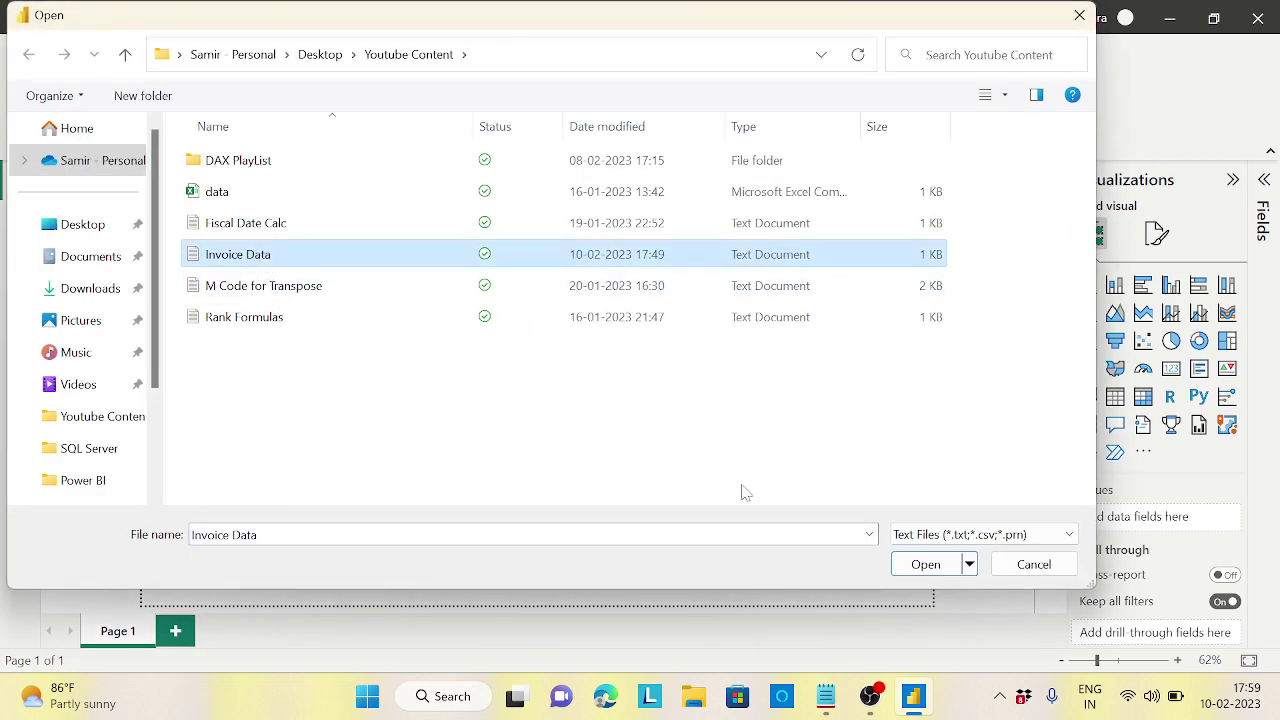
{"action": "left_click", "coordinate": [925, 566]}
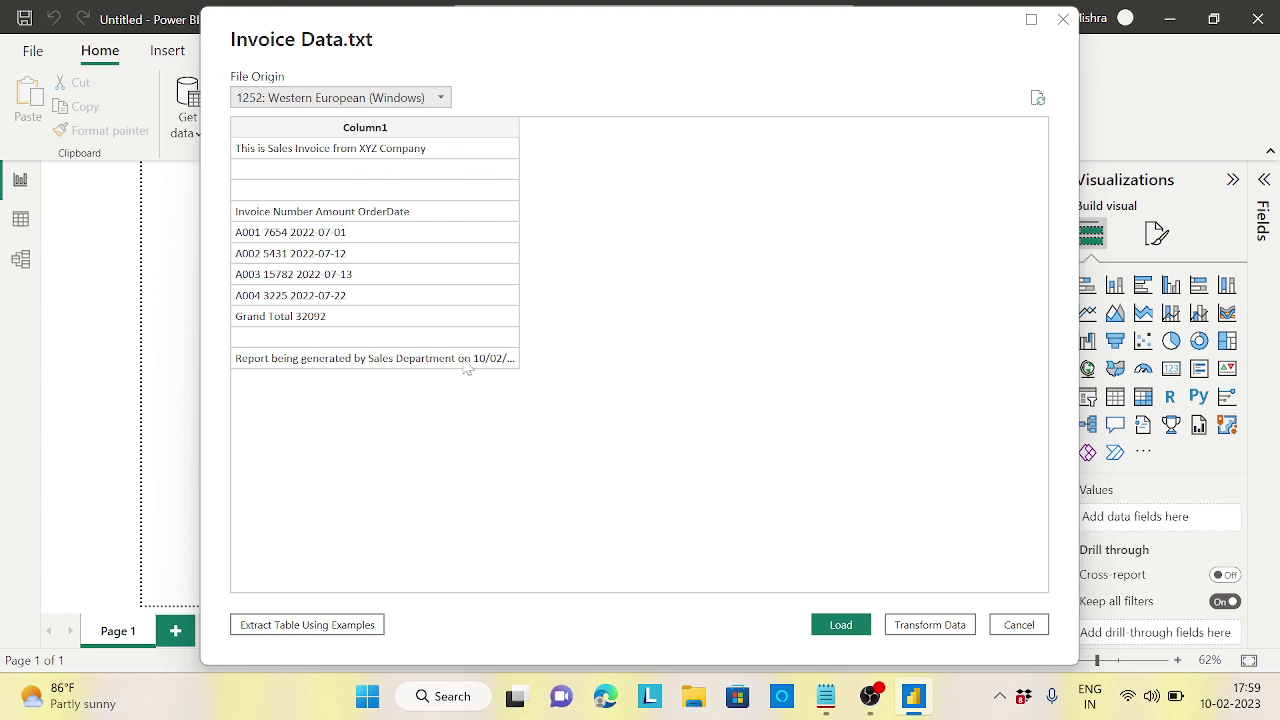
{"action": "left_click", "coordinate": [947, 630]}
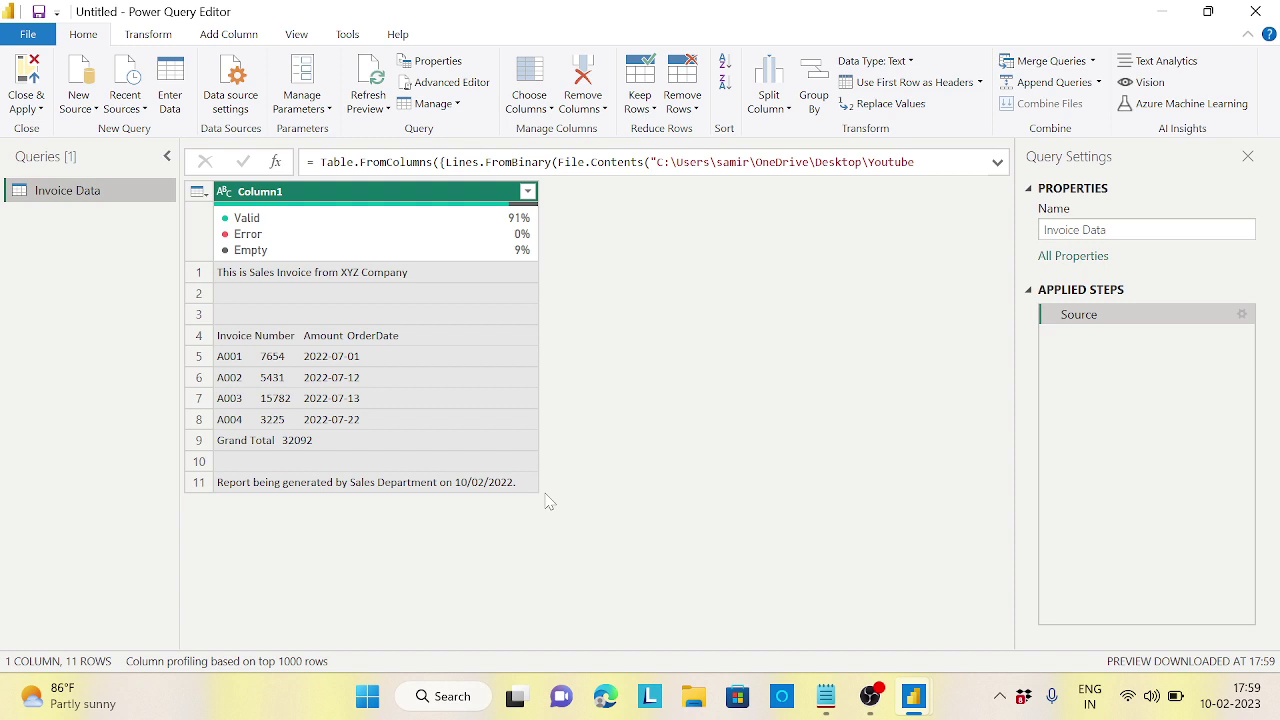
Add an index column starting from 0 to the Invoice Data query
{"action": "left_click", "coordinate": [251, 42]}
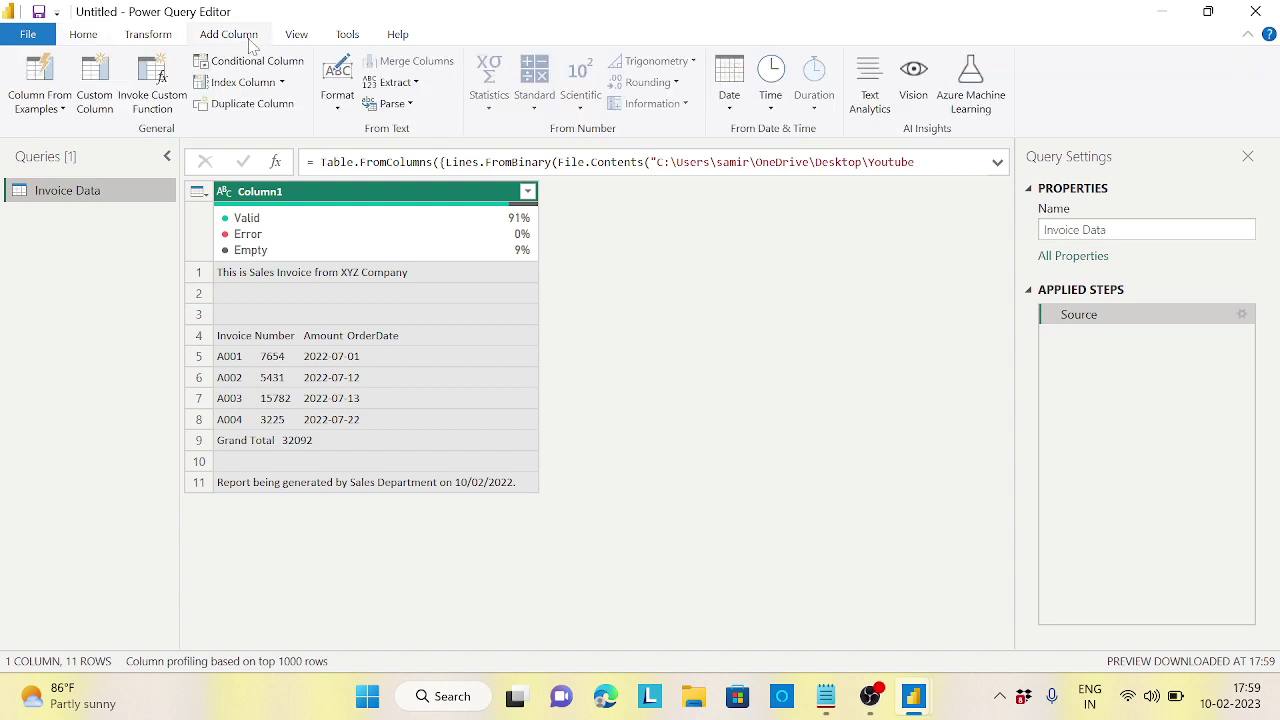
{"action": "left_click", "coordinate": [282, 82]}
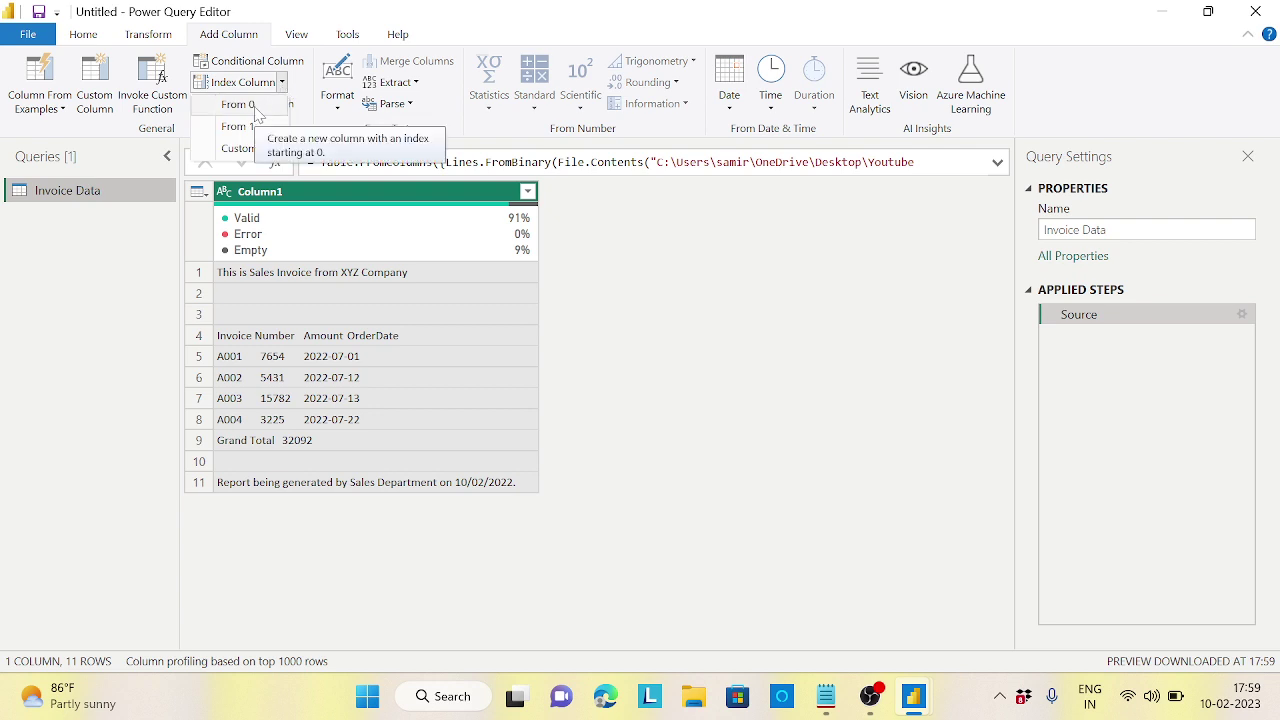
{"action": "left_click", "coordinate": [254, 108]}
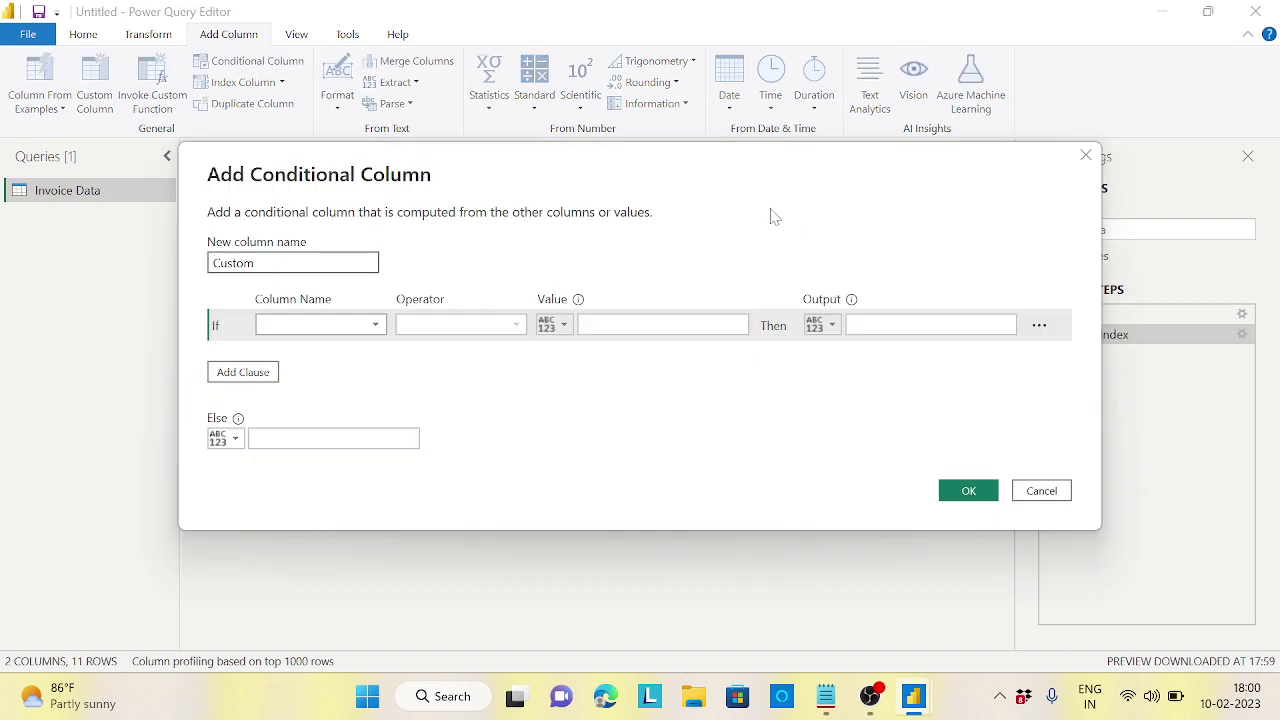
{"action": "left_click", "coordinate": [1046, 494]}
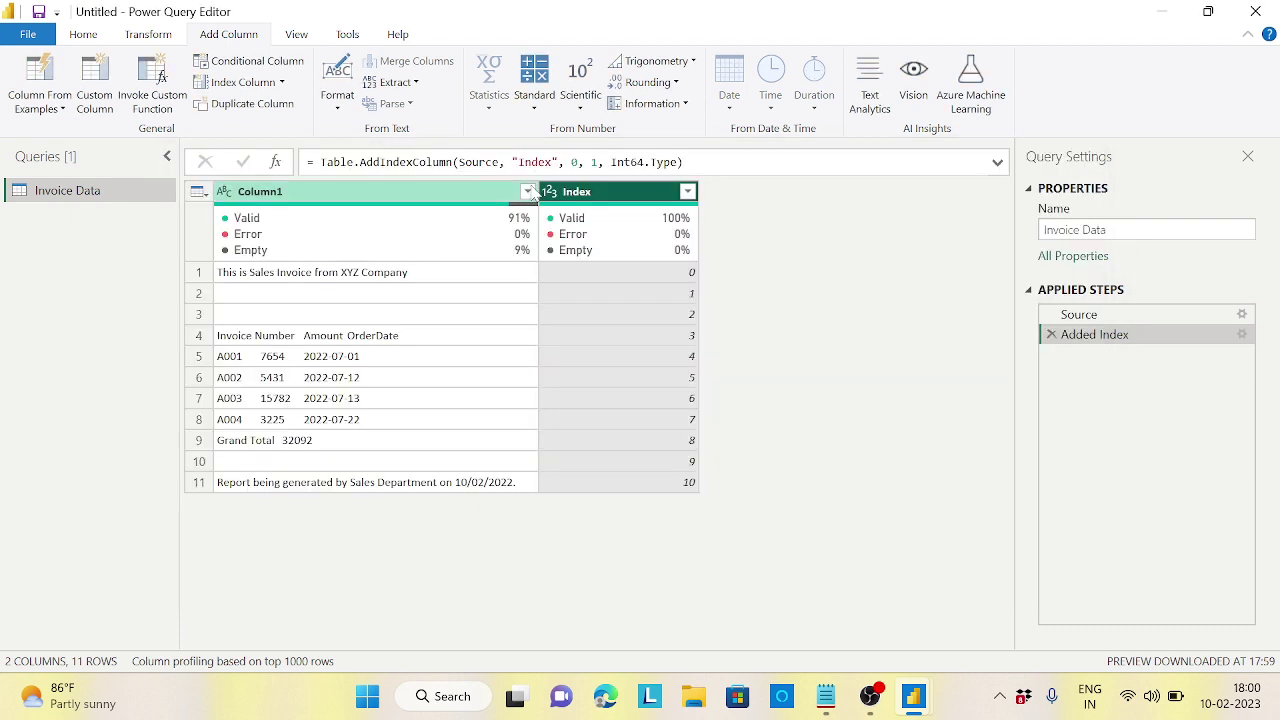
Set up a text filter on Column1 that keeps rows beginning with "Invoice"
{"action": "left_click", "coordinate": [527, 191]}
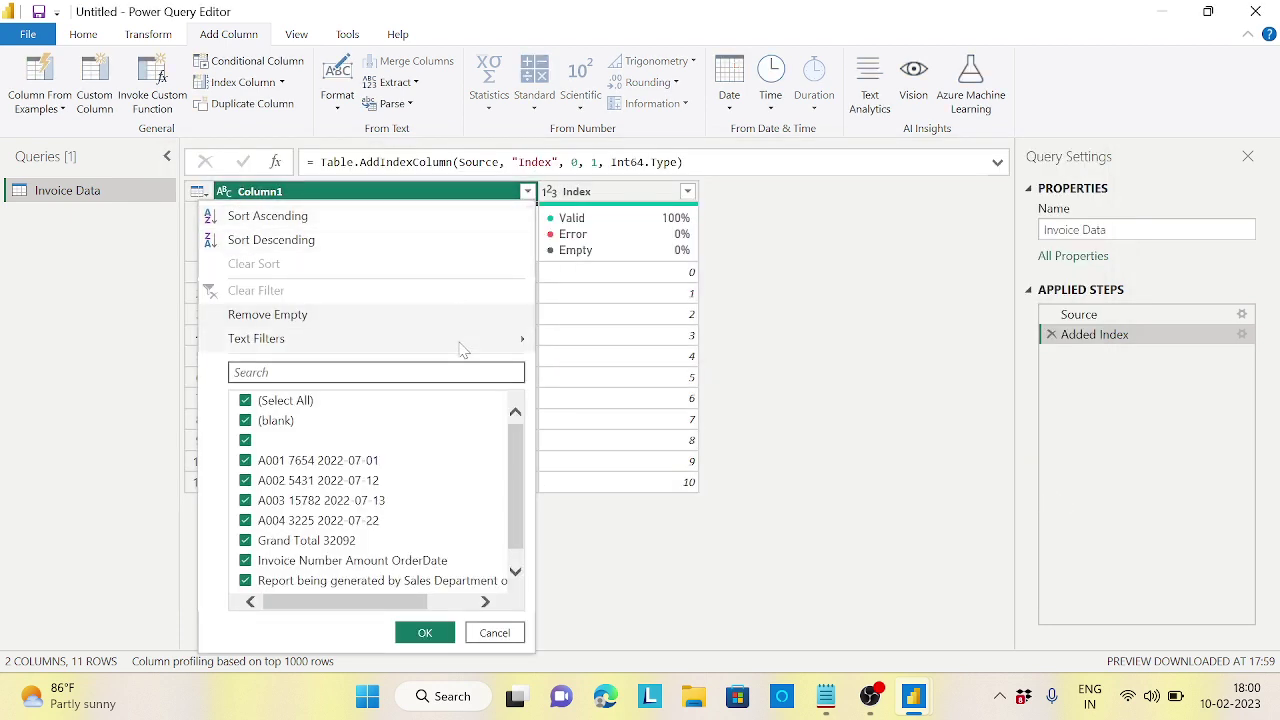
{"action": "mouse_move", "coordinate": [463, 349]}
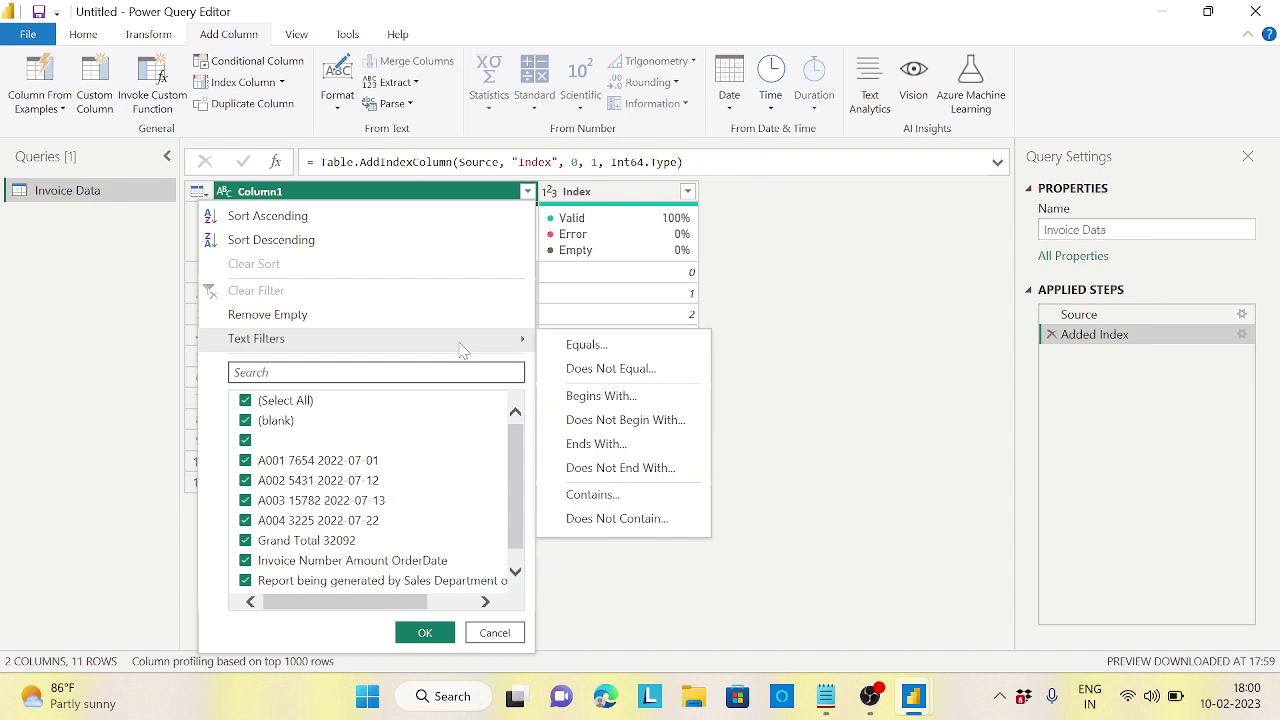
{"action": "left_click", "coordinate": [601, 396]}
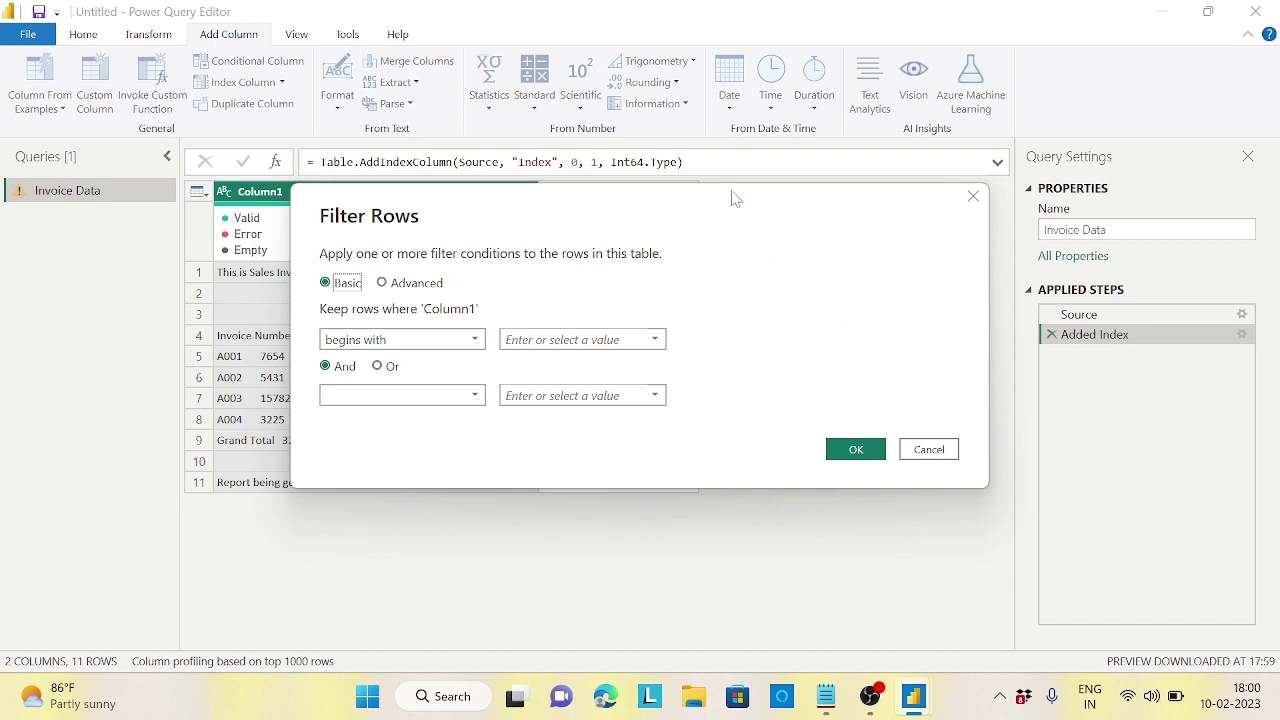
{"action": "left_click_drag", "start_coordinate": [724, 215], "coordinate": [988, 200]}
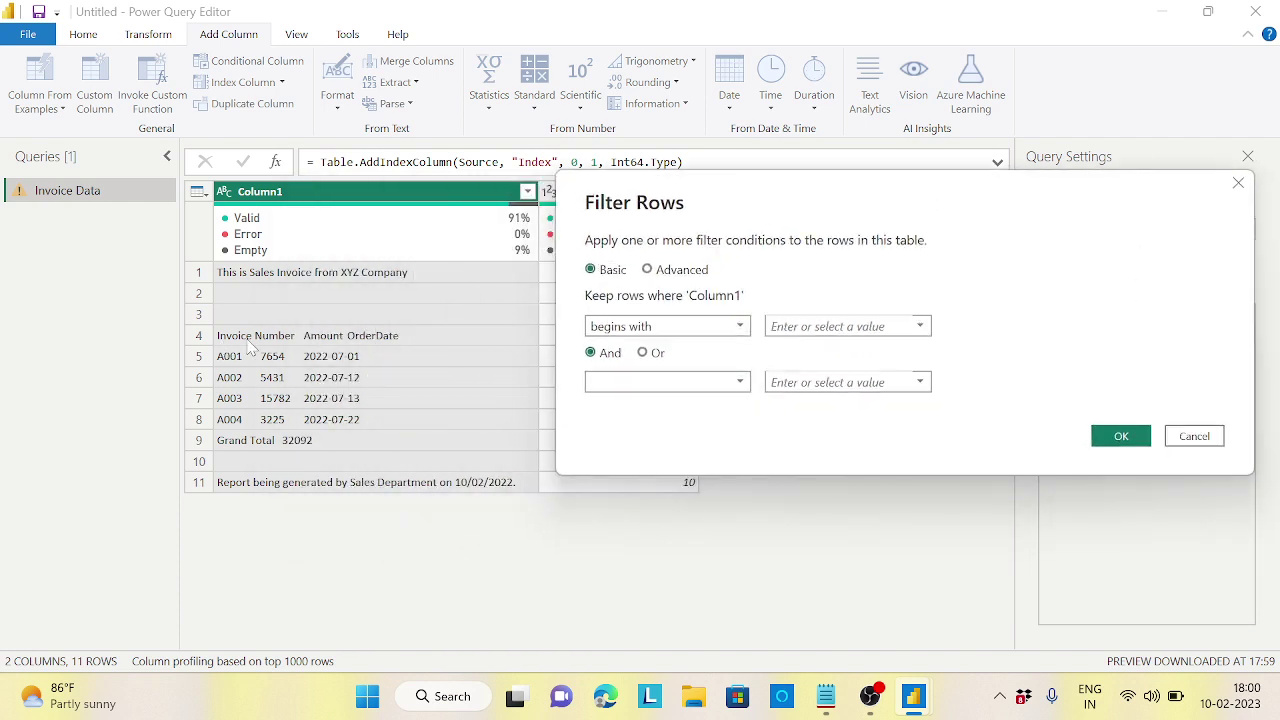
{"action": "left_click", "coordinate": [795, 326]}
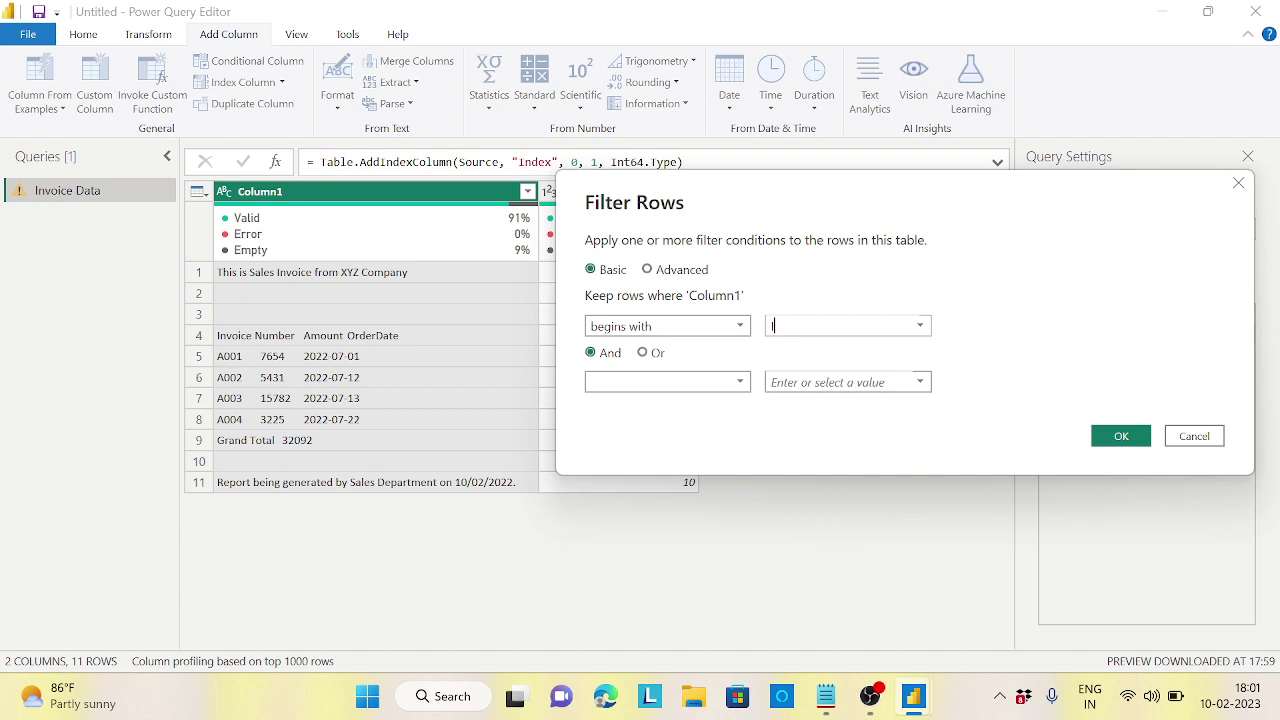
{"action": "type", "text": "voic"}
{"action": "type", "text": "ice"}
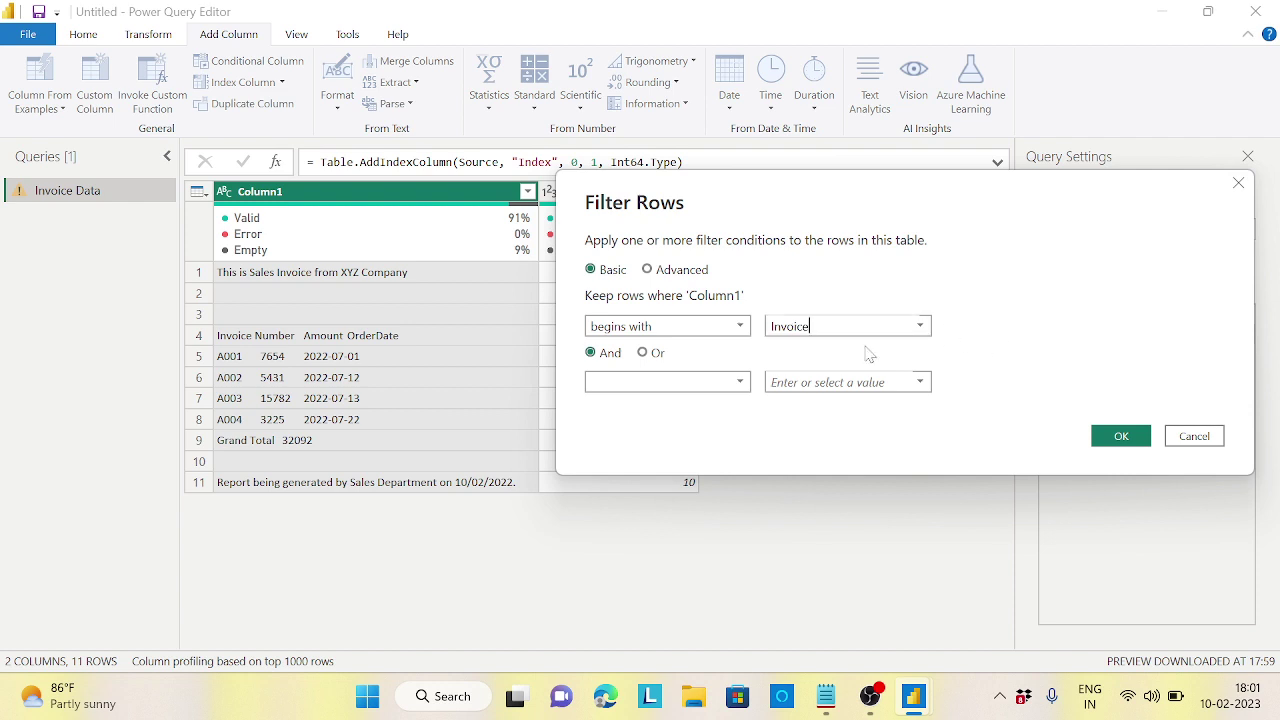
Add an Or condition to the Column1 filter for rows beginning with "Grand" and apply the filter
{"action": "left_click", "coordinate": [645, 353]}
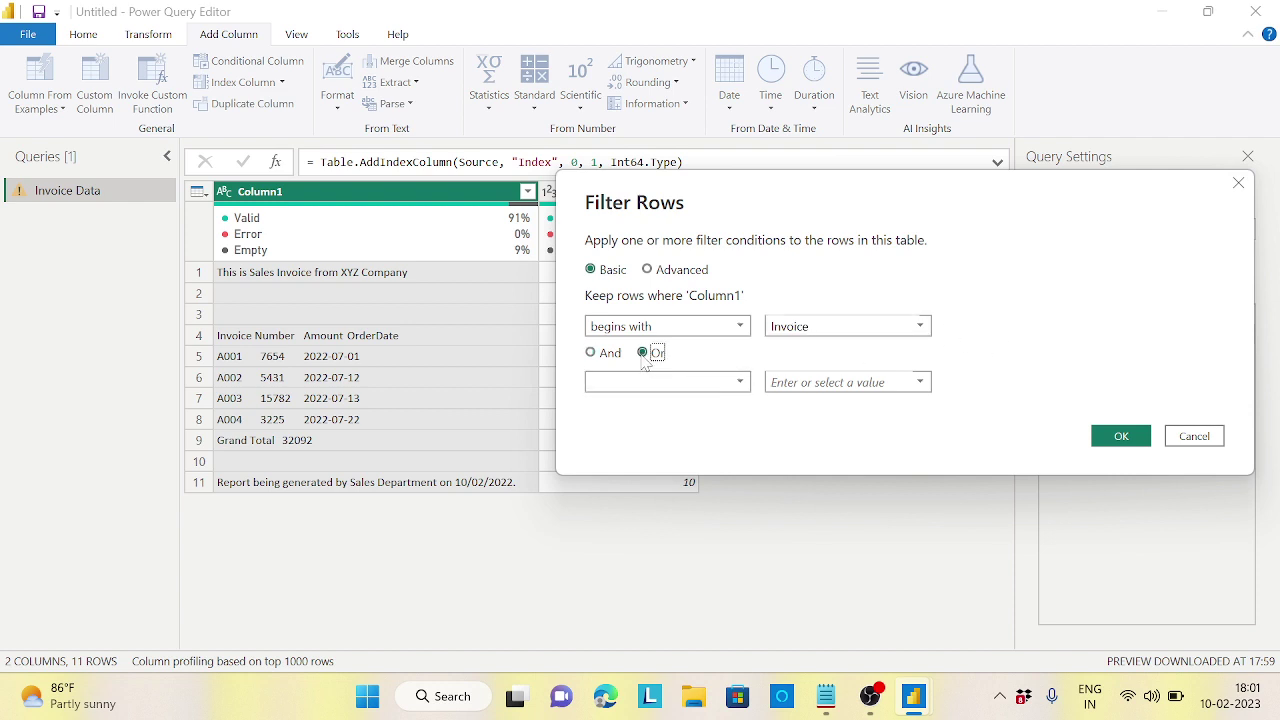
{"action": "left_click", "coordinate": [739, 385]}
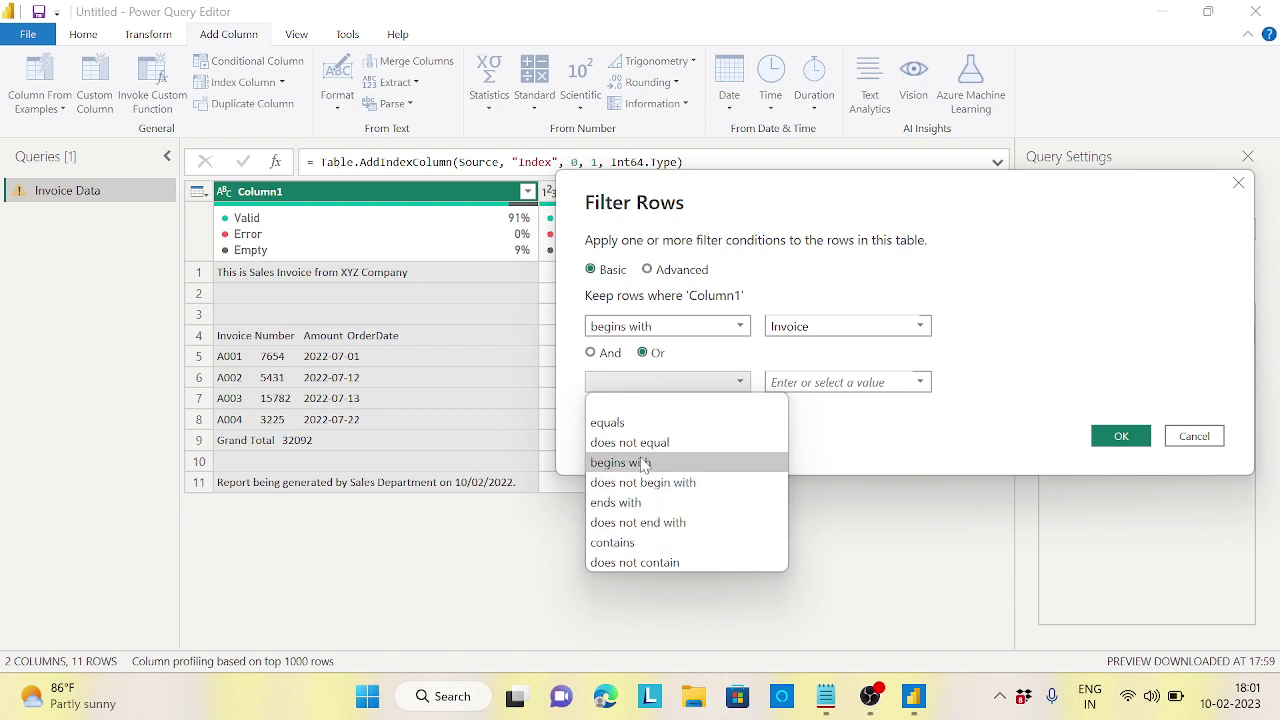
{"action": "left_click", "coordinate": [644, 465]}
{"action": "left_click", "coordinate": [776, 382]}
{"action": "type", "text": "Grand"}
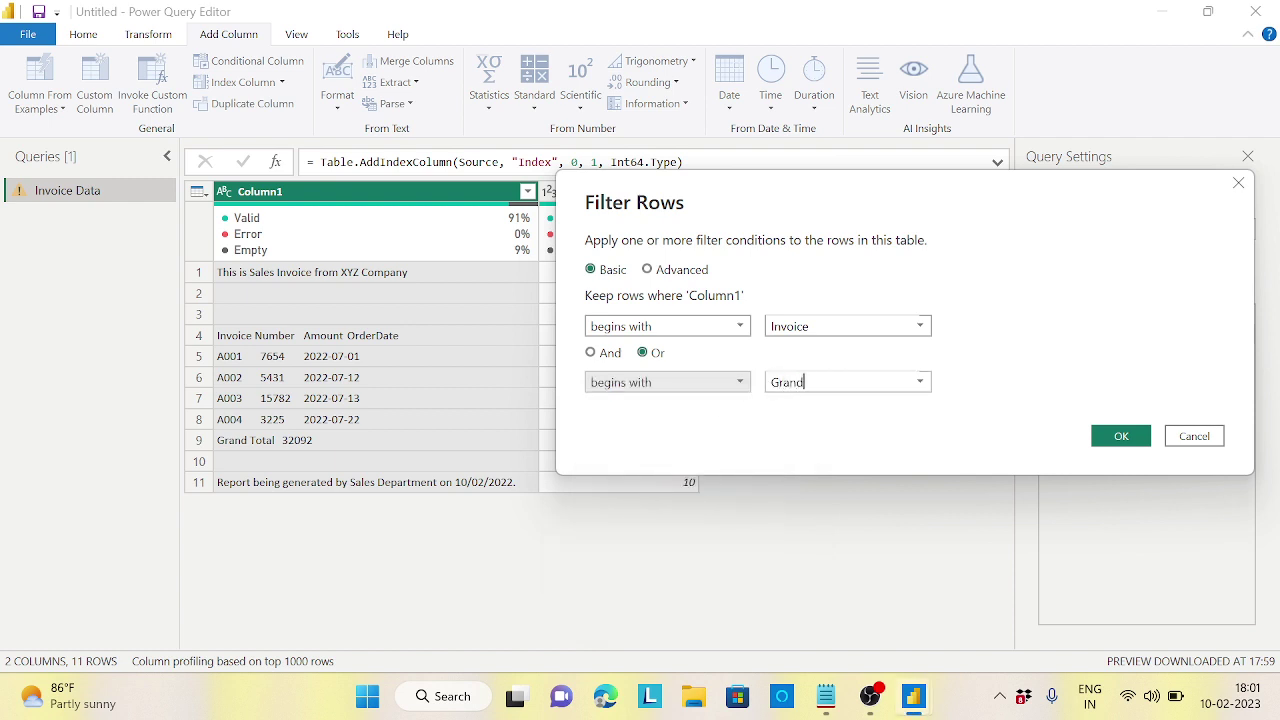
{"action": "left_click", "coordinate": [1121, 436]}
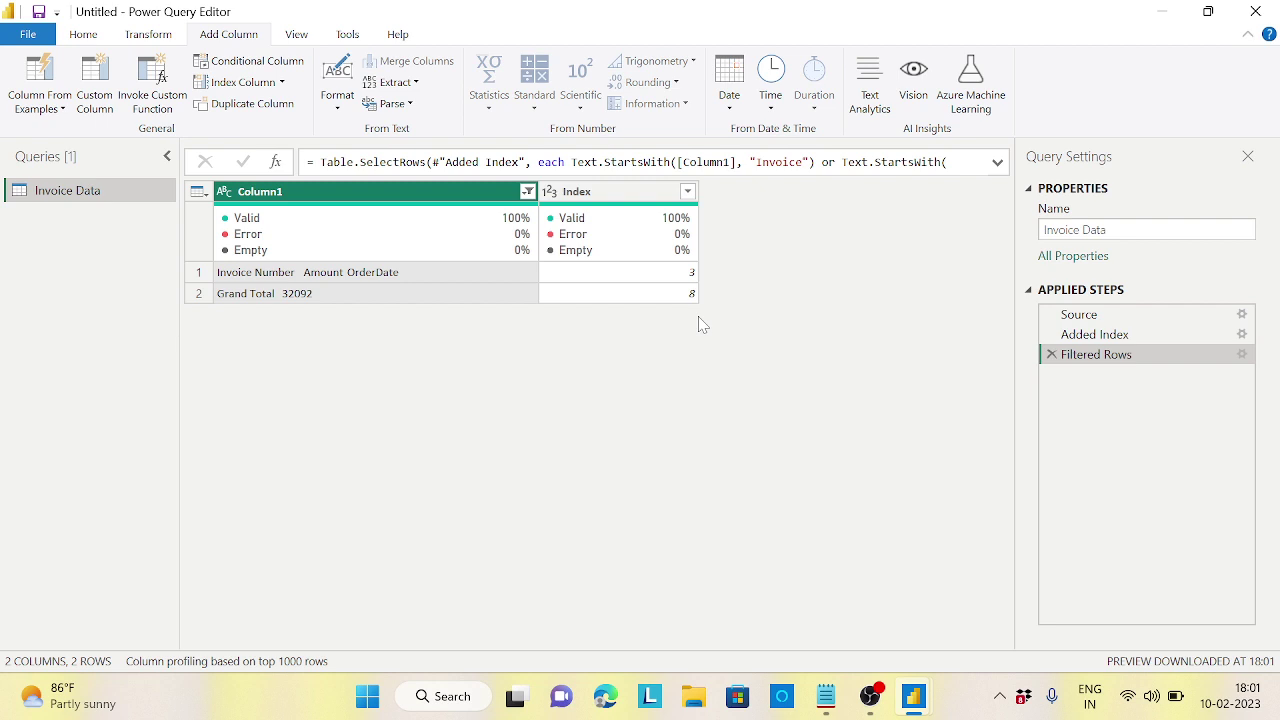
Compare the Source and Added Index steps with Filtered Rows, and rename the Filtered Rows step to RowNumber
{"action": "left_click", "coordinate": [1085, 316]}
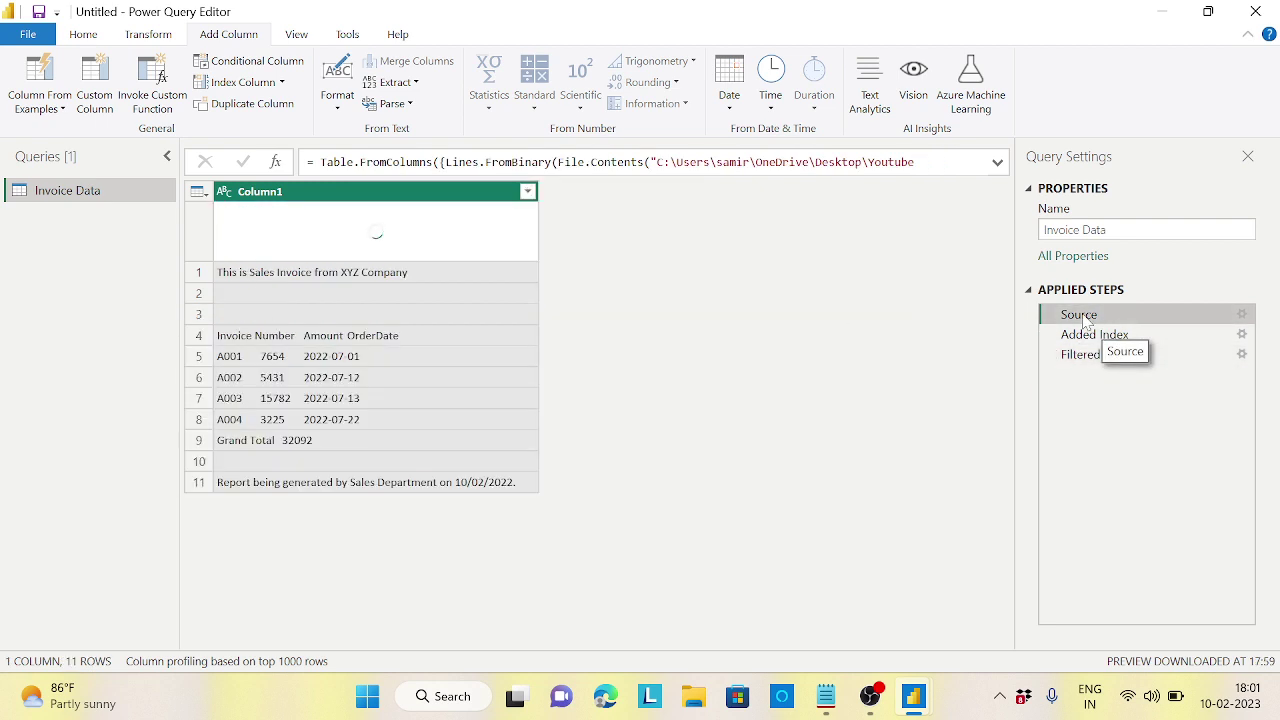
{"action": "left_click", "coordinate": [1092, 336]}
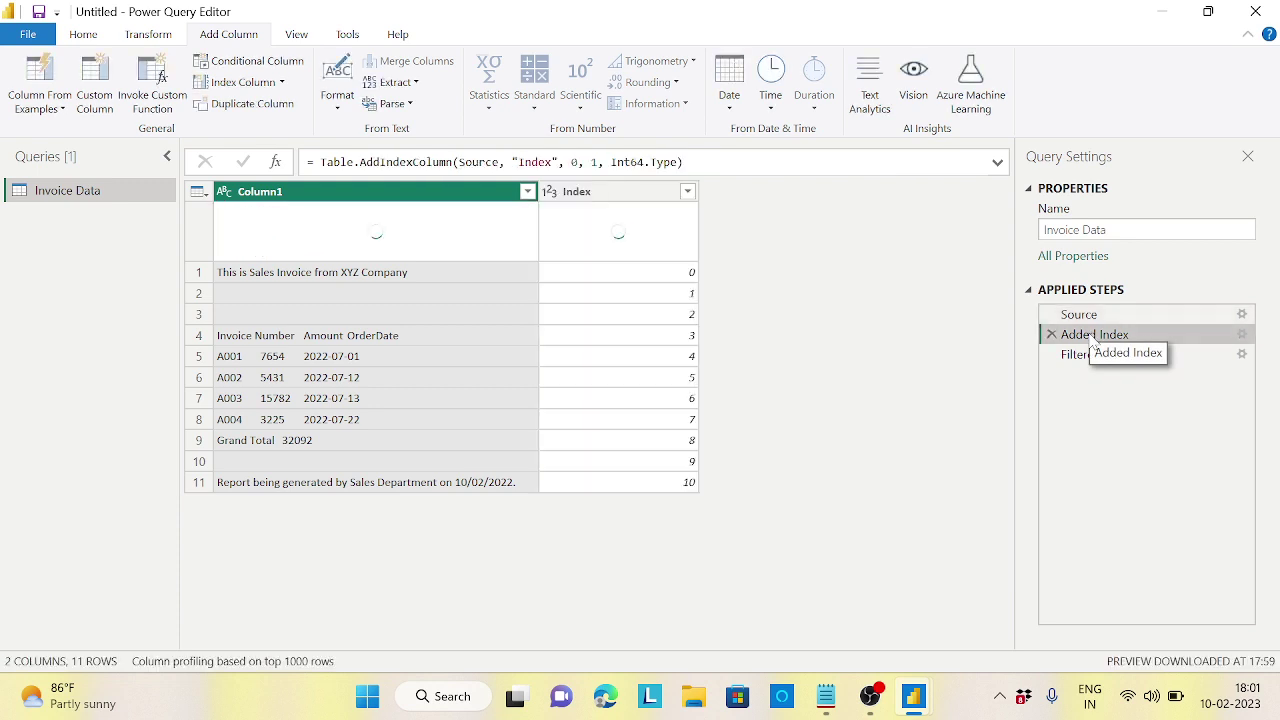
{"action": "left_click", "coordinate": [1091, 356]}
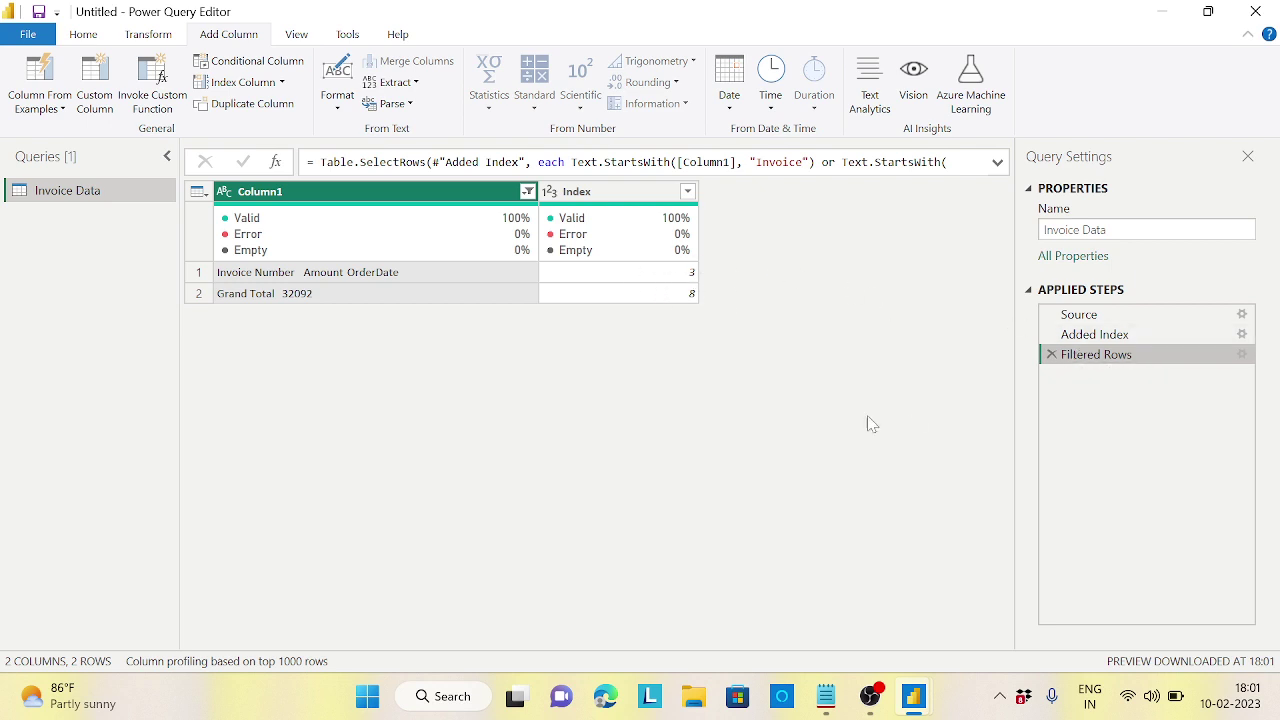
{"action": "left_click", "coordinate": [1080, 326]}
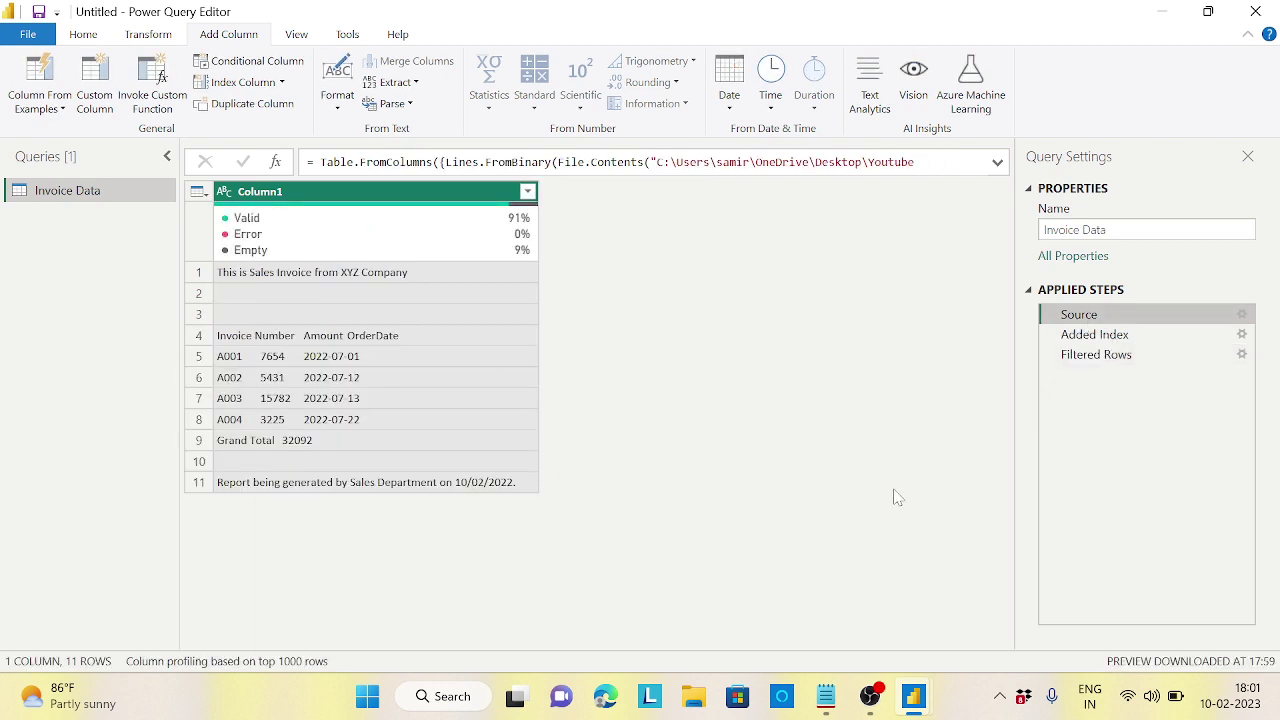
{"action": "left_click", "coordinate": [1113, 358]}
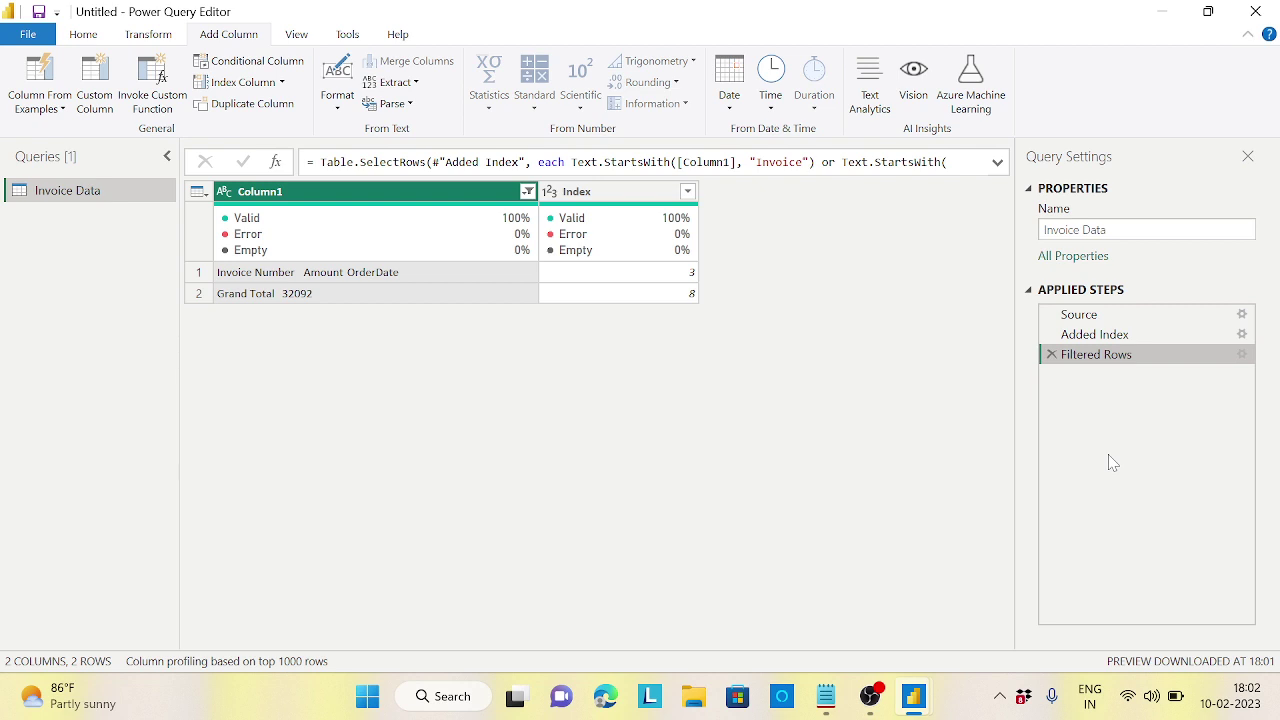
{"action": "right_click", "coordinate": [1098, 362]}
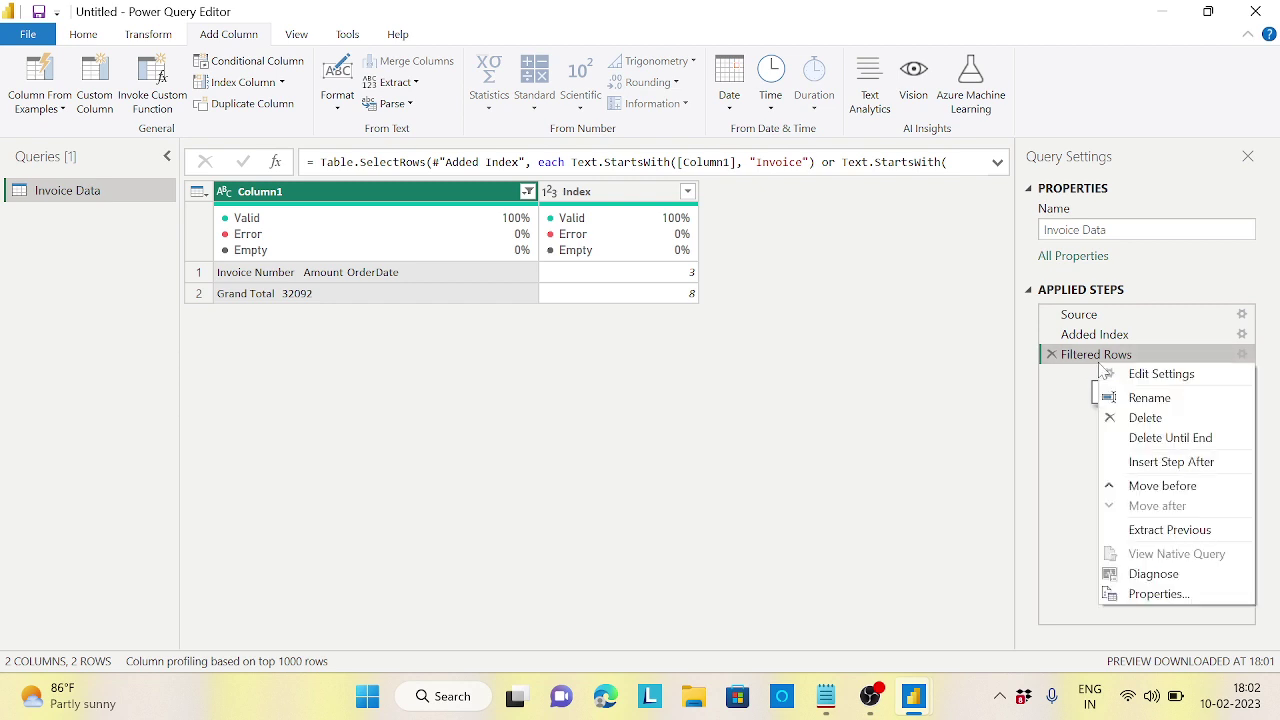
{"action": "left_click", "coordinate": [1150, 398]}
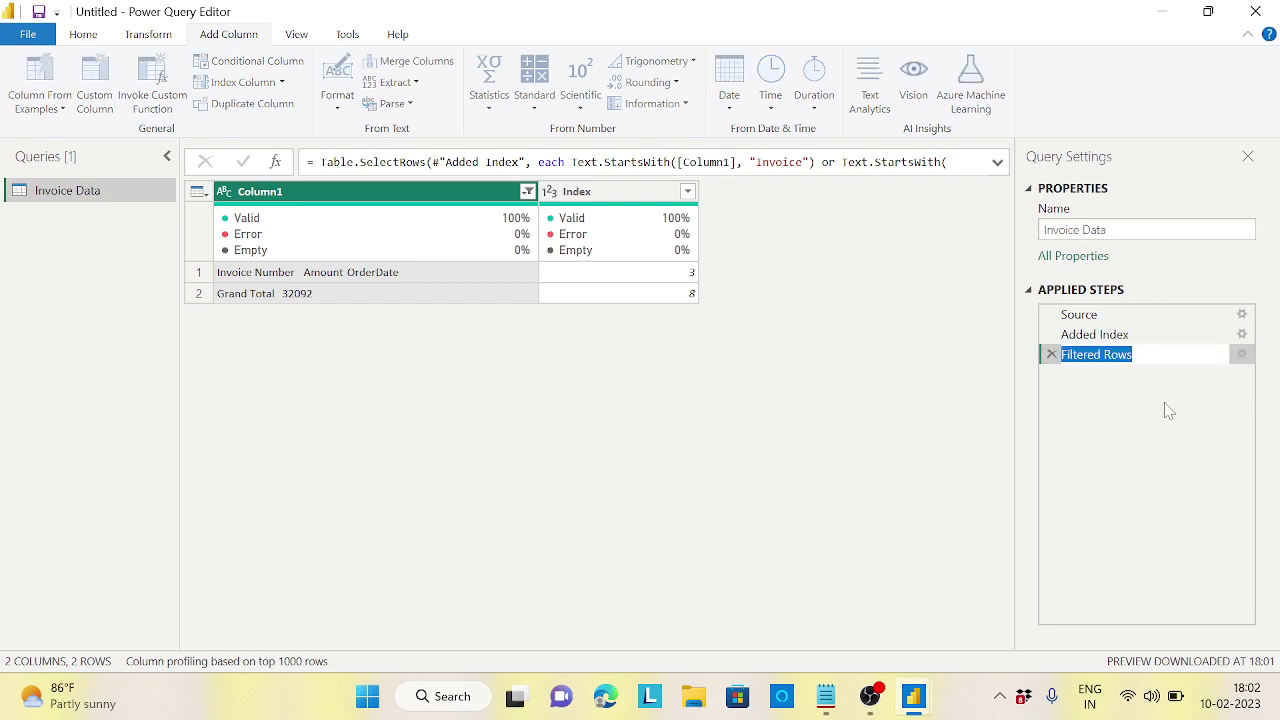
{"action": "type", "text": "RowNumber"}
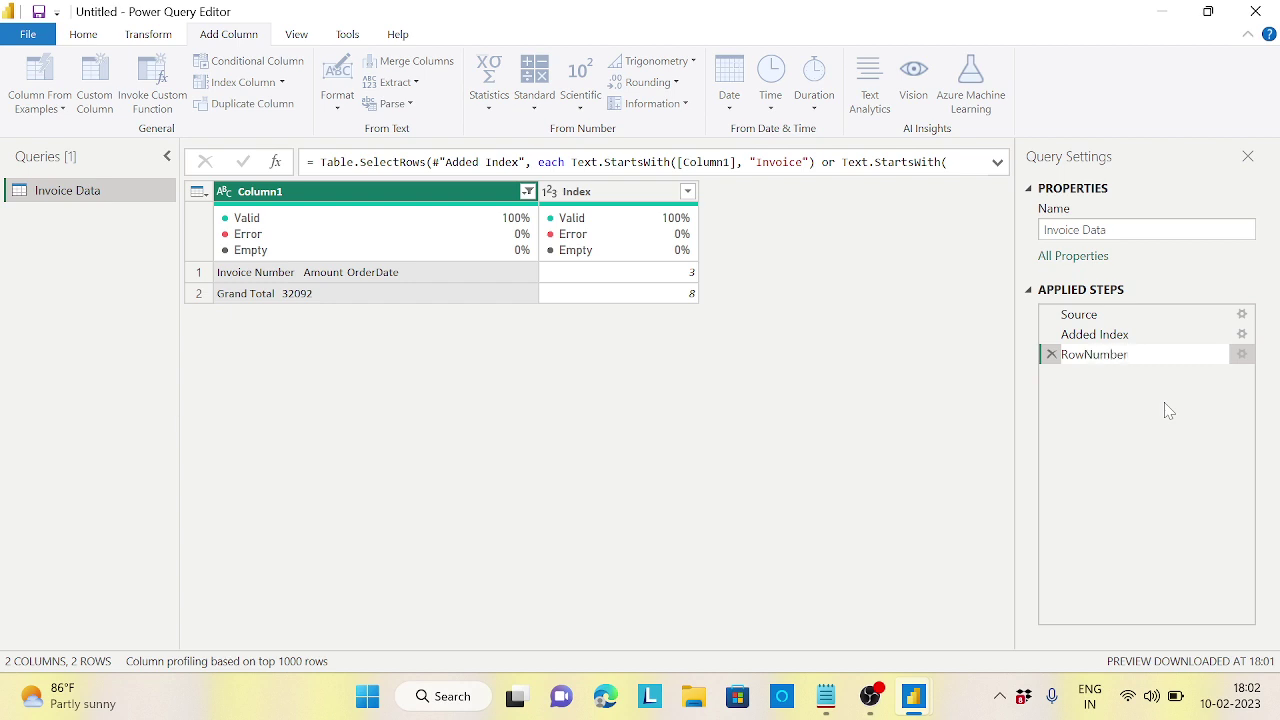
{"action": "key", "text": "Return"}
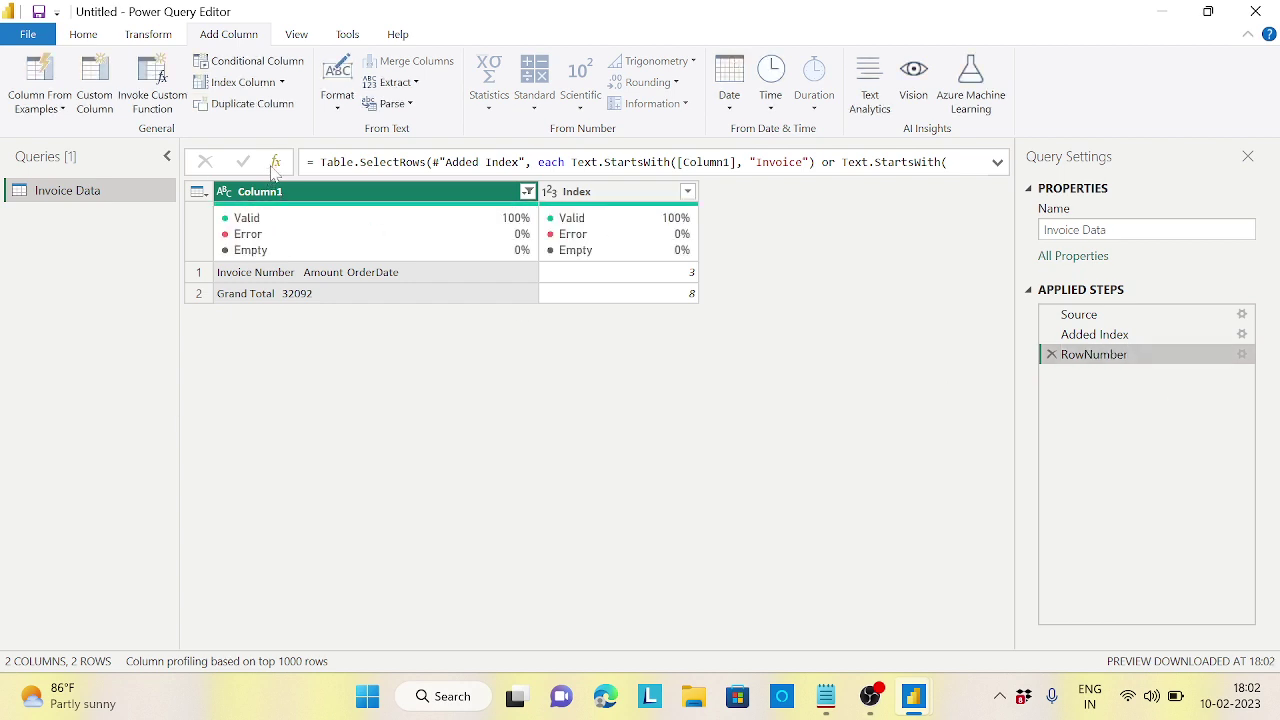
Add a custom step after RowNumber whose formula is = Source
{"action": "left_click", "coordinate": [274, 164]}
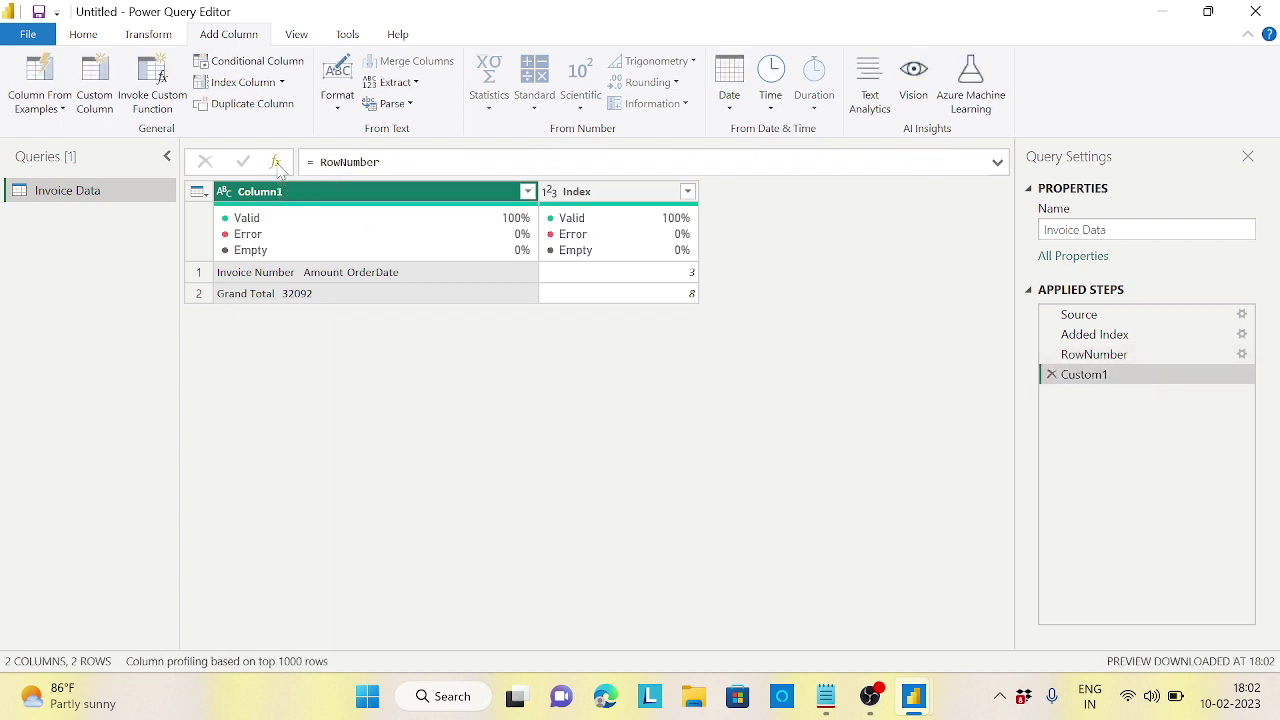
{"action": "double_click", "coordinate": [350, 162]}
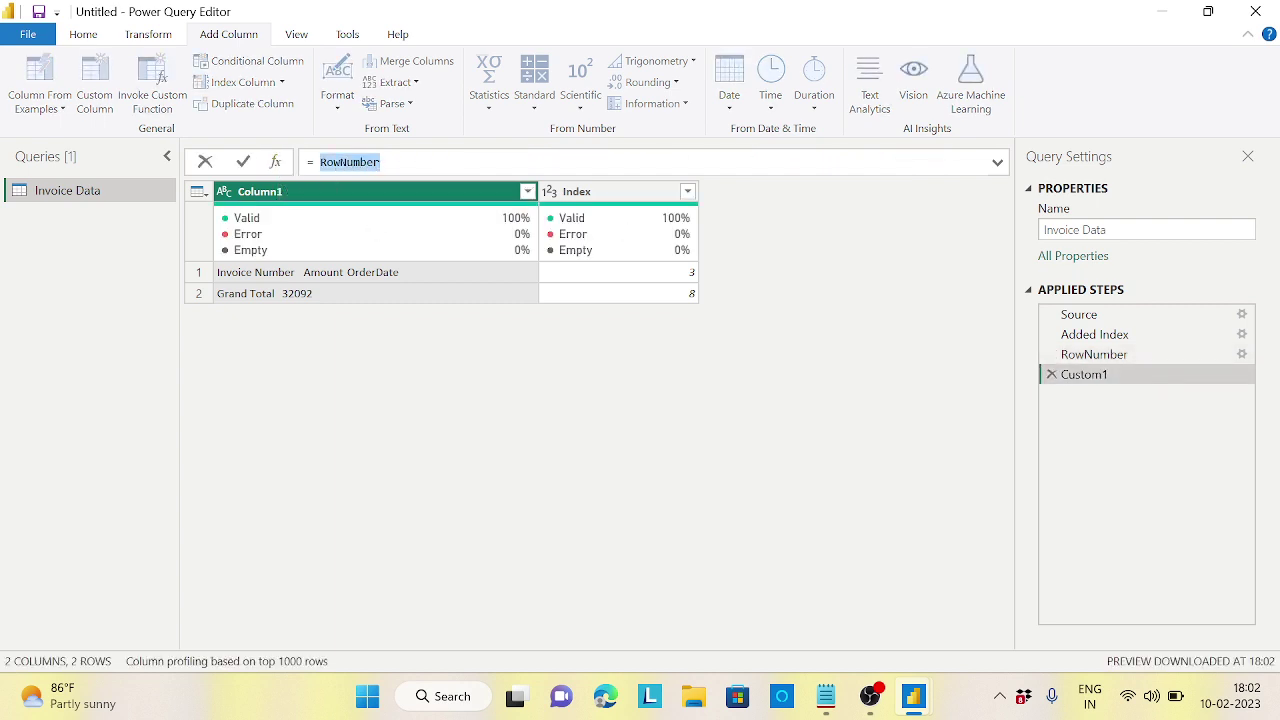
{"action": "key", "text": "BackSpace"}
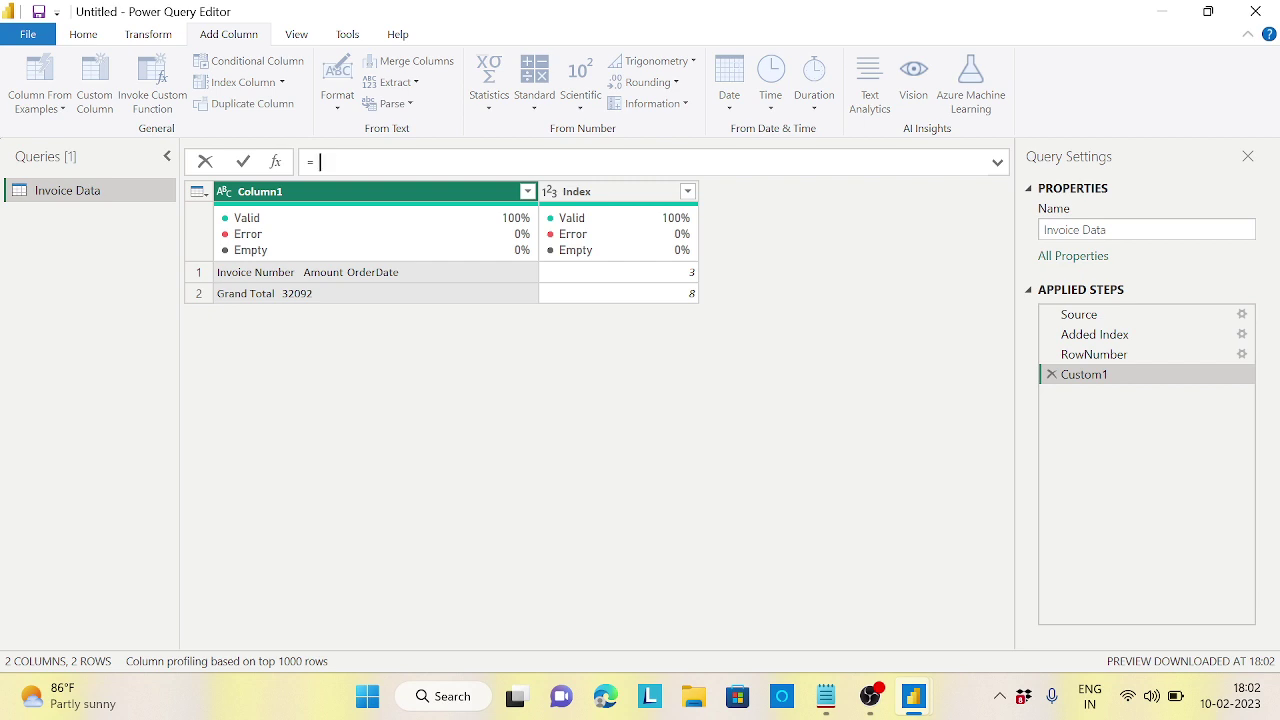
{"action": "type", "text": "Source"}
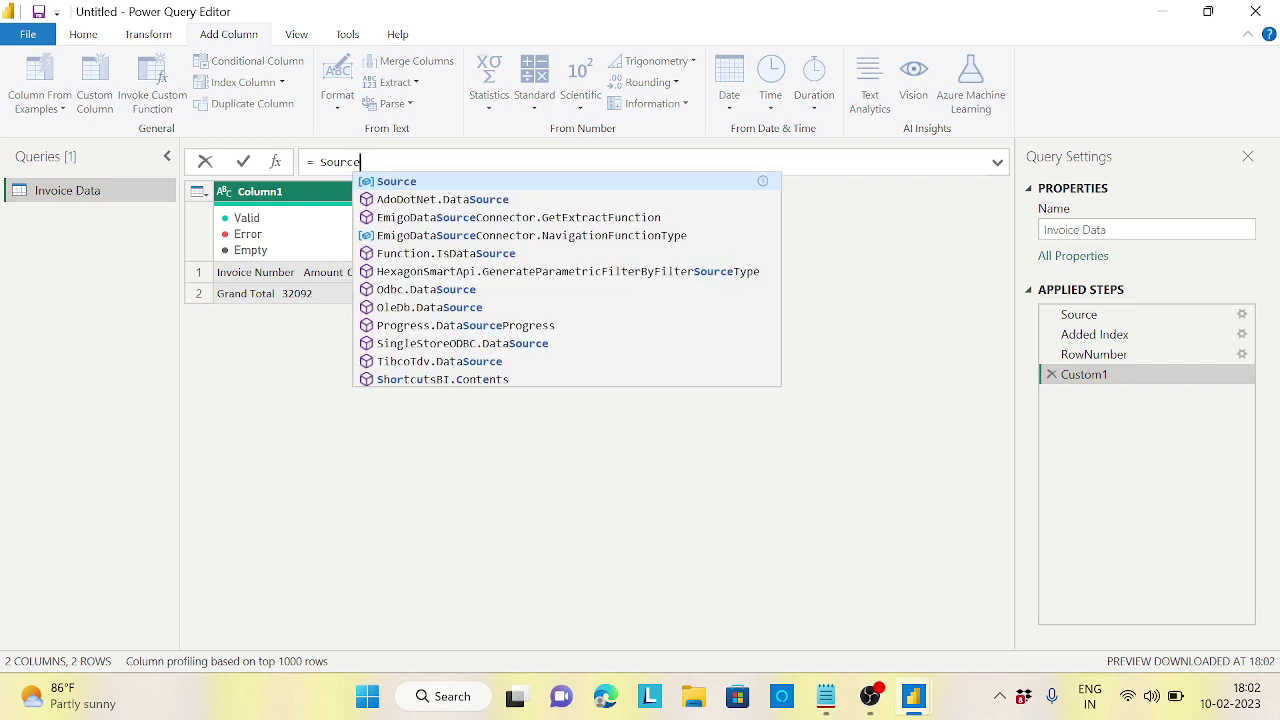
{"action": "key", "text": "Return"}
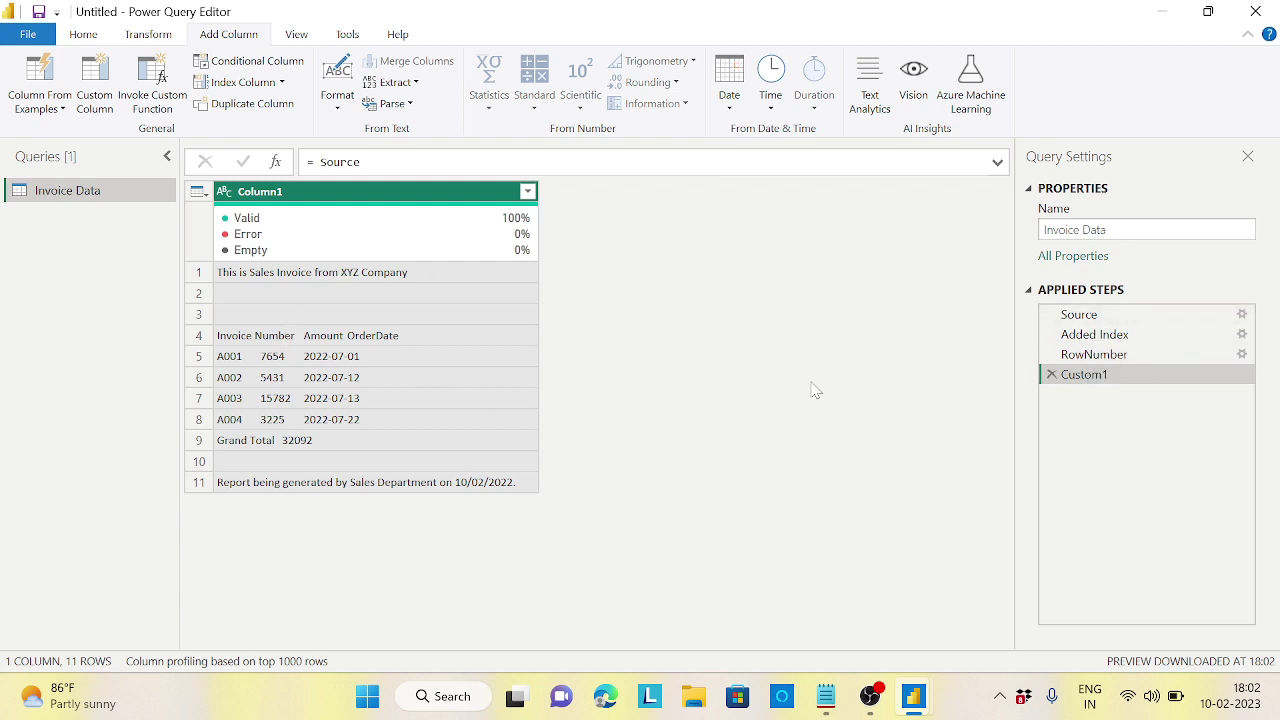
Compare the RowNumber and Custom1 steps, and keep only the top 8 rows of the Custom1 table
{"action": "left_click", "coordinate": [1102, 362]}
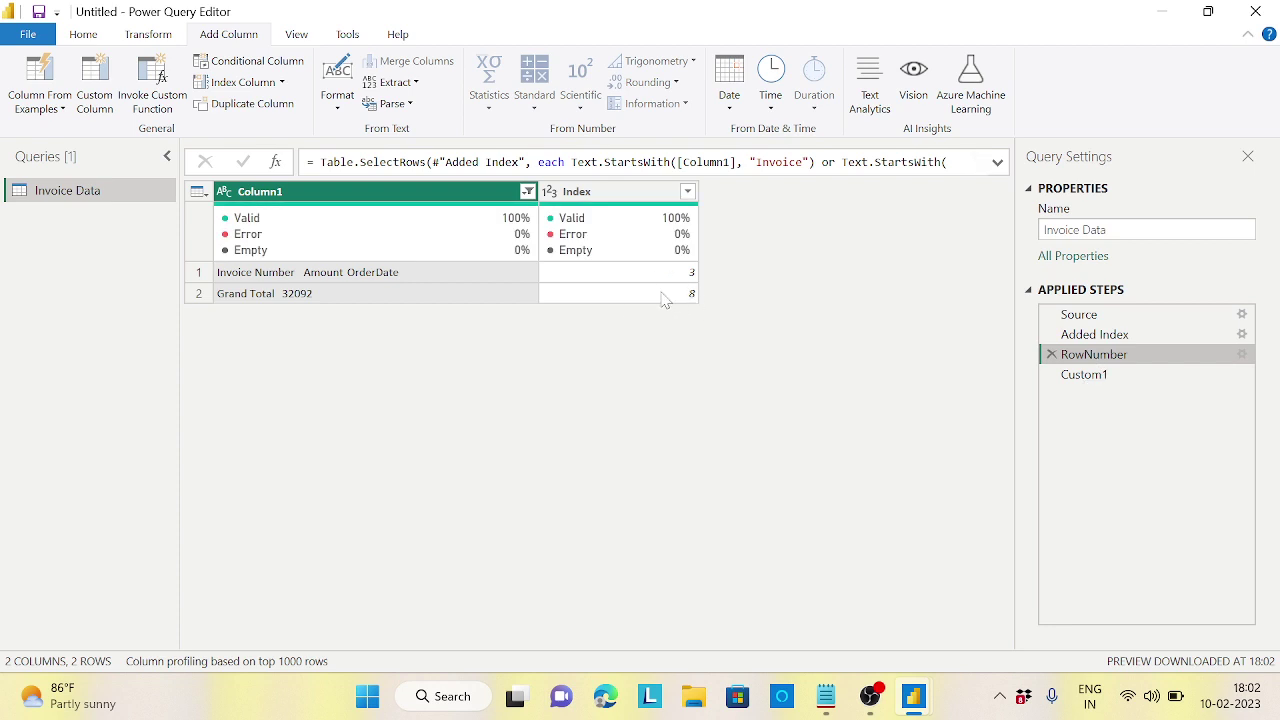
{"action": "left_click", "coordinate": [1108, 376]}
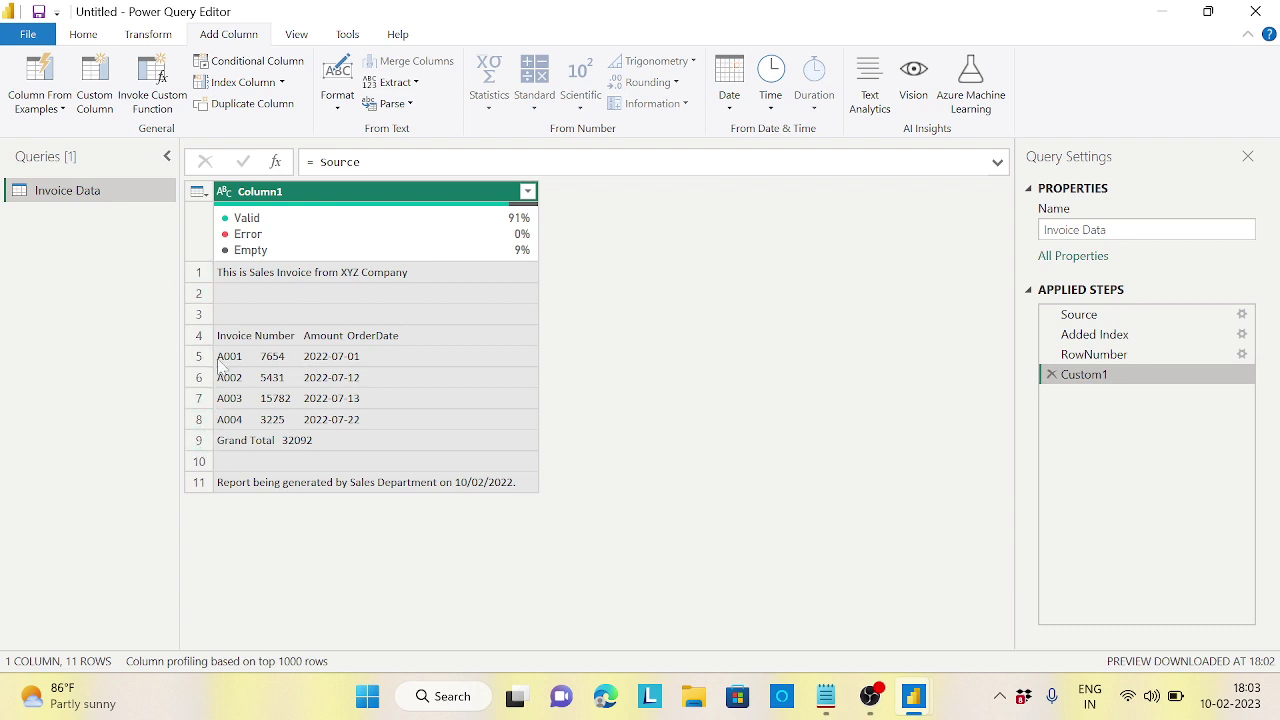
{"action": "left_click", "coordinate": [1113, 355]}
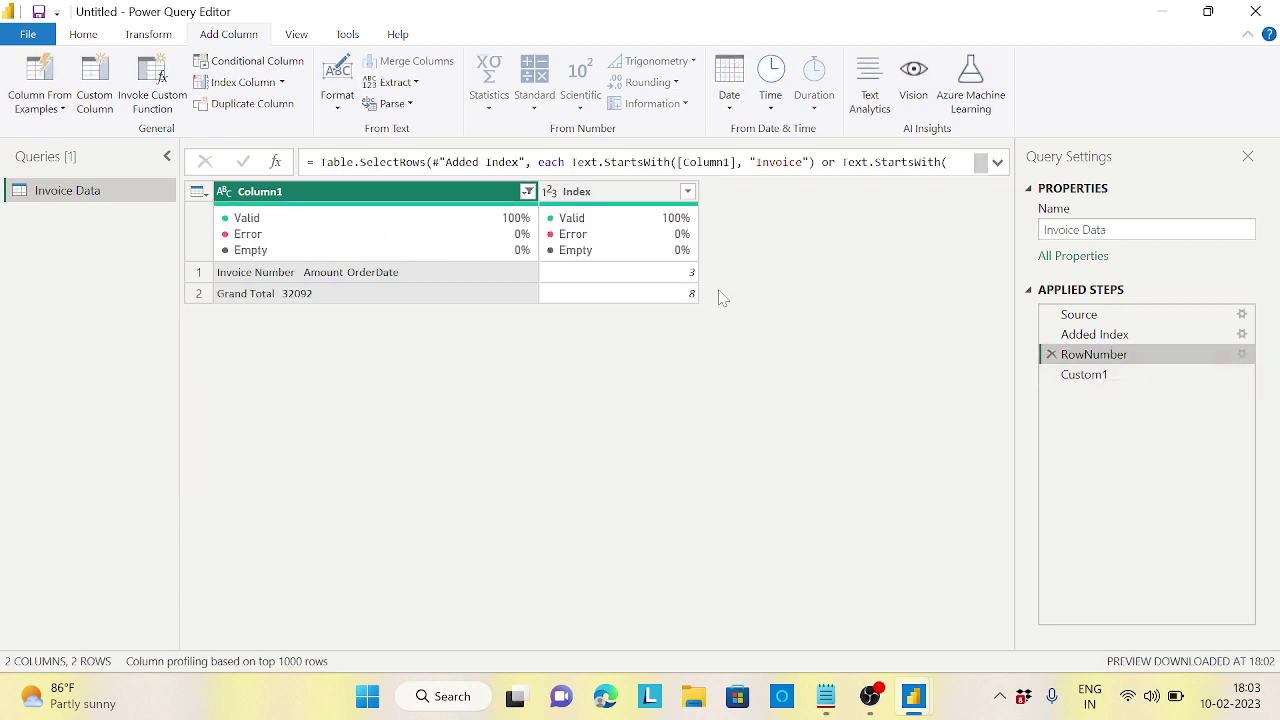
{"action": "left_click", "coordinate": [1070, 375]}
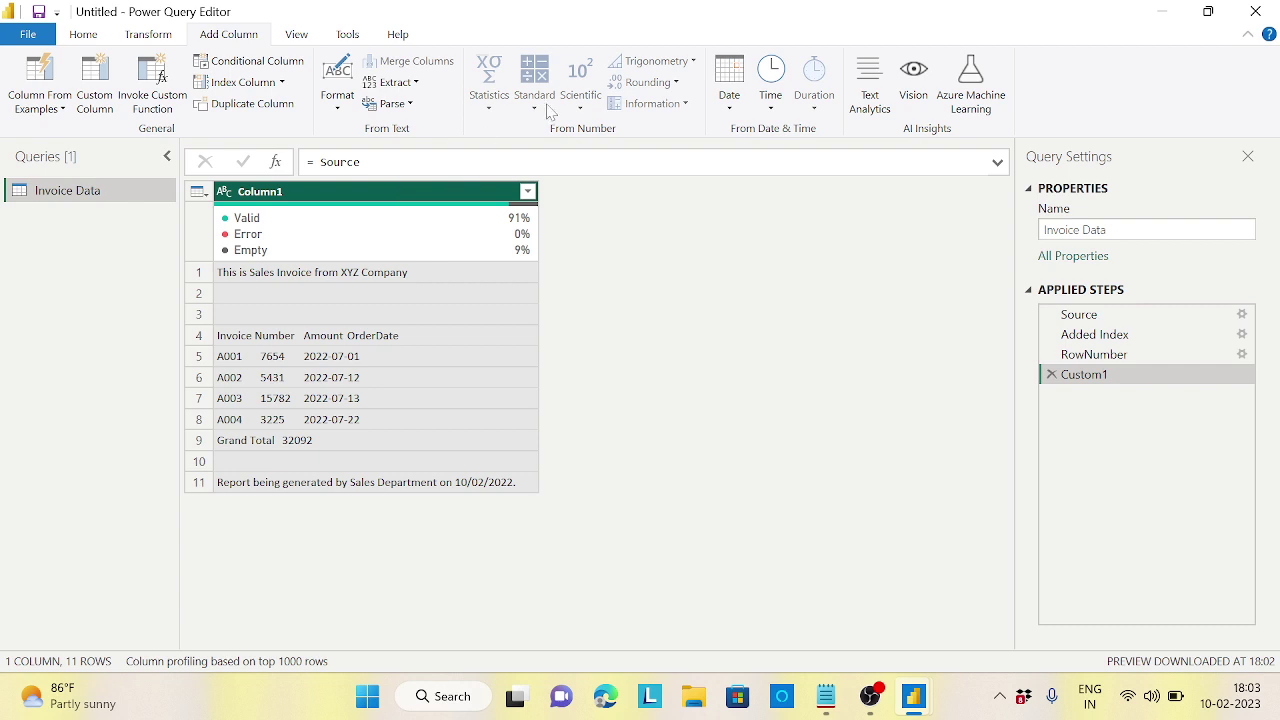
{"action": "left_click", "coordinate": [104, 40]}
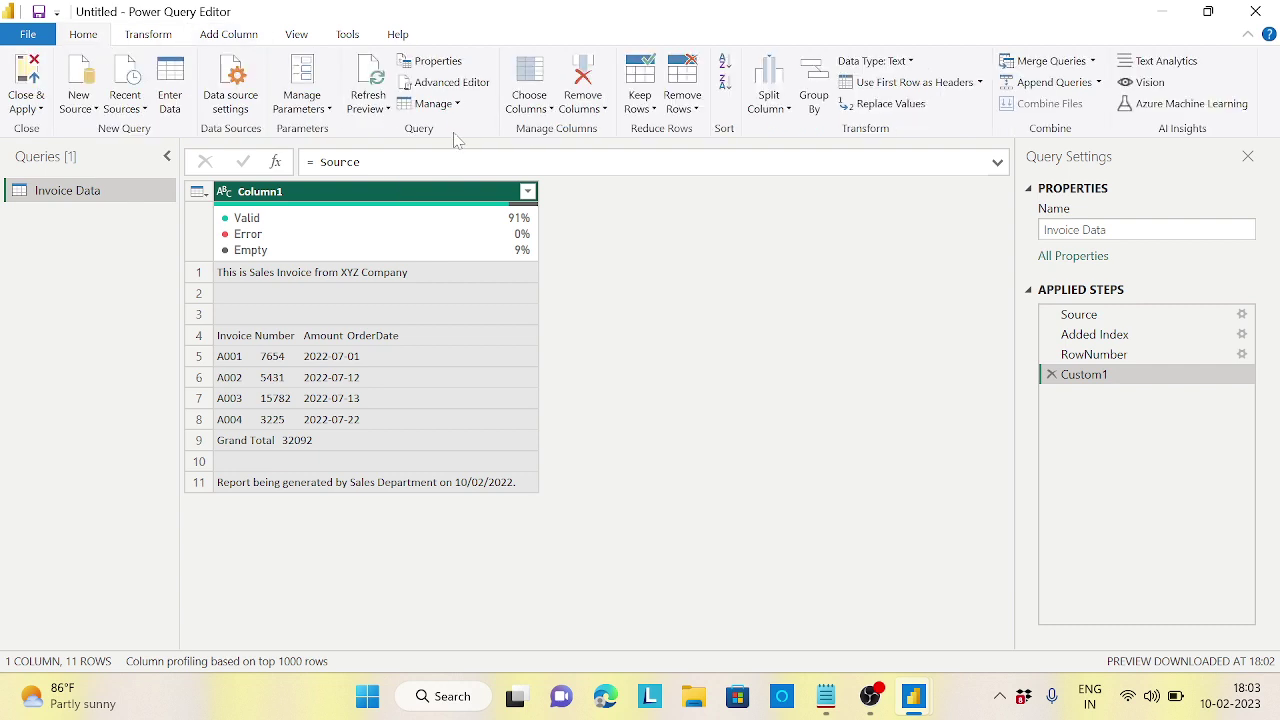
{"action": "left_click", "coordinate": [655, 110]}
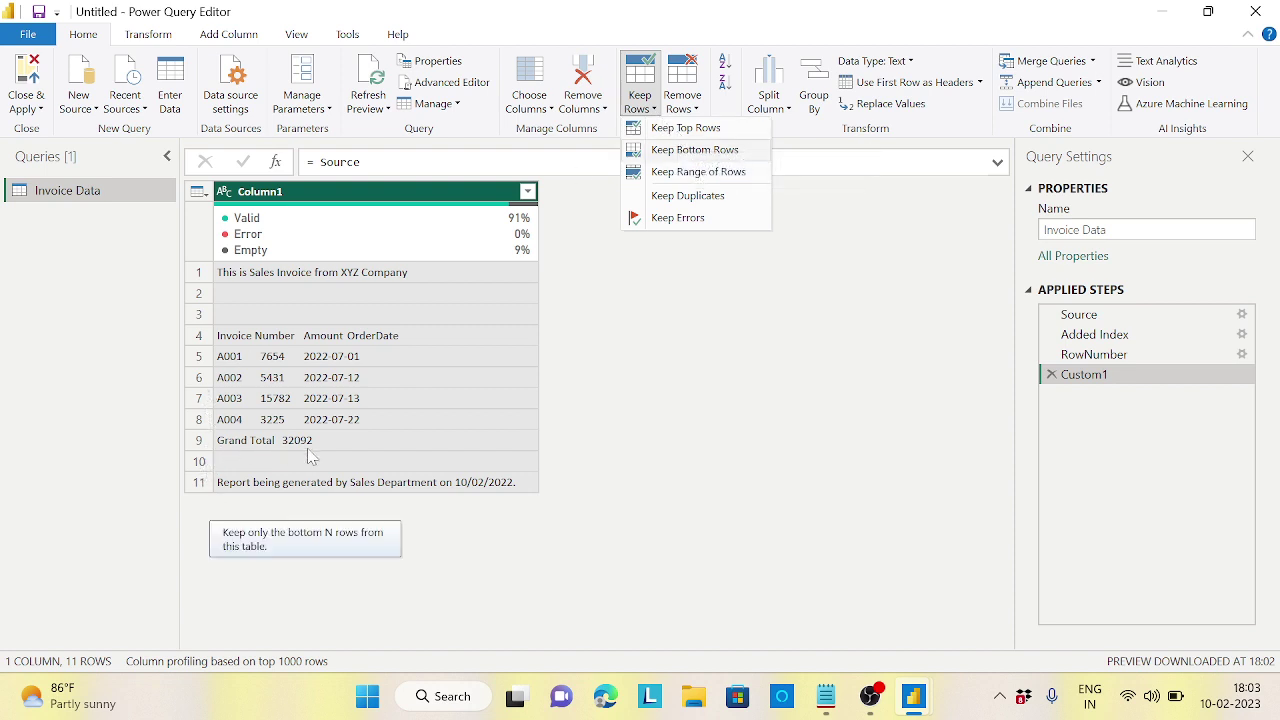
{"action": "left_click", "coordinate": [692, 140]}
{"action": "left_click_drag", "start_coordinate": [645, 275], "coordinate": [845, 230]}
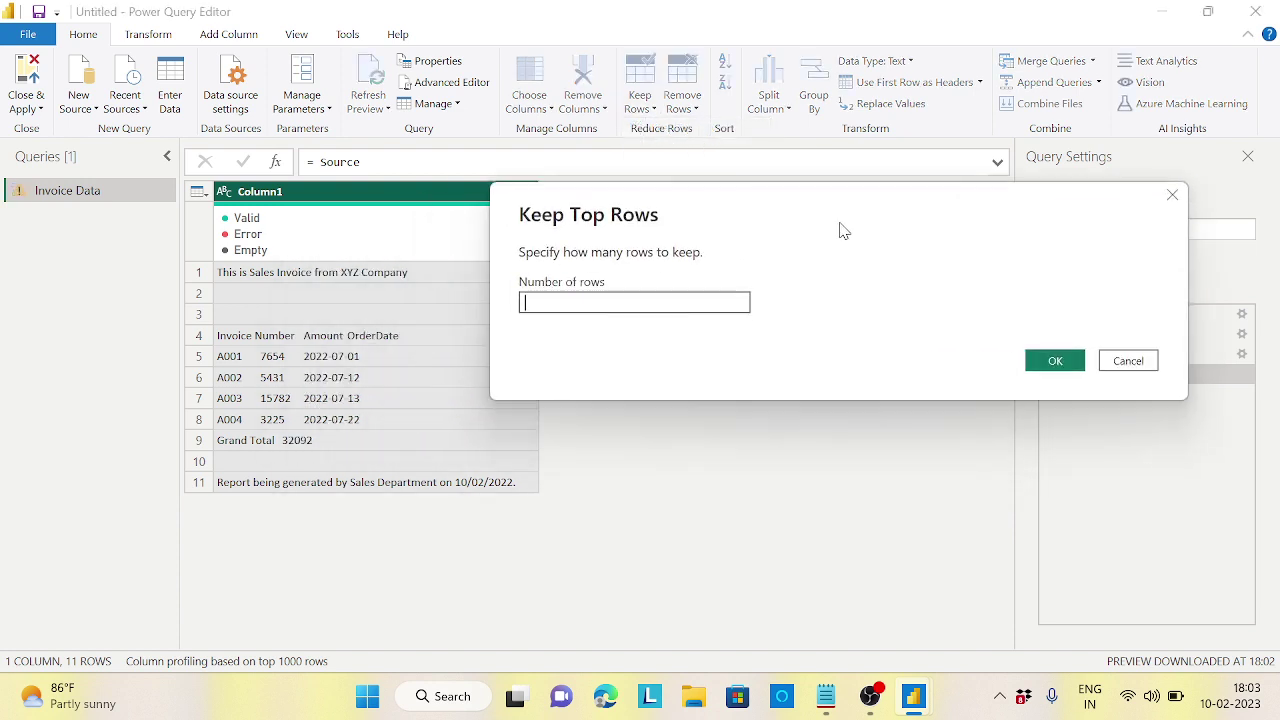
{"action": "type", "text": "8"}
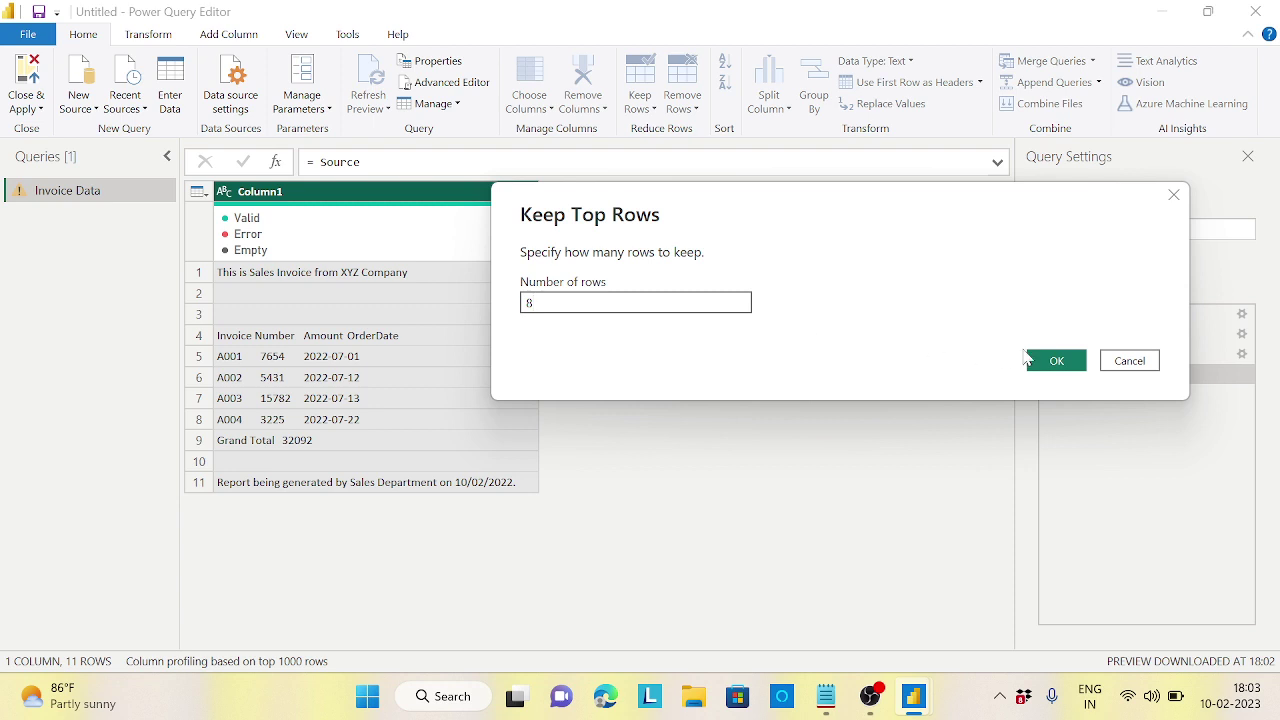
{"action": "left_click", "coordinate": [1057, 362]}
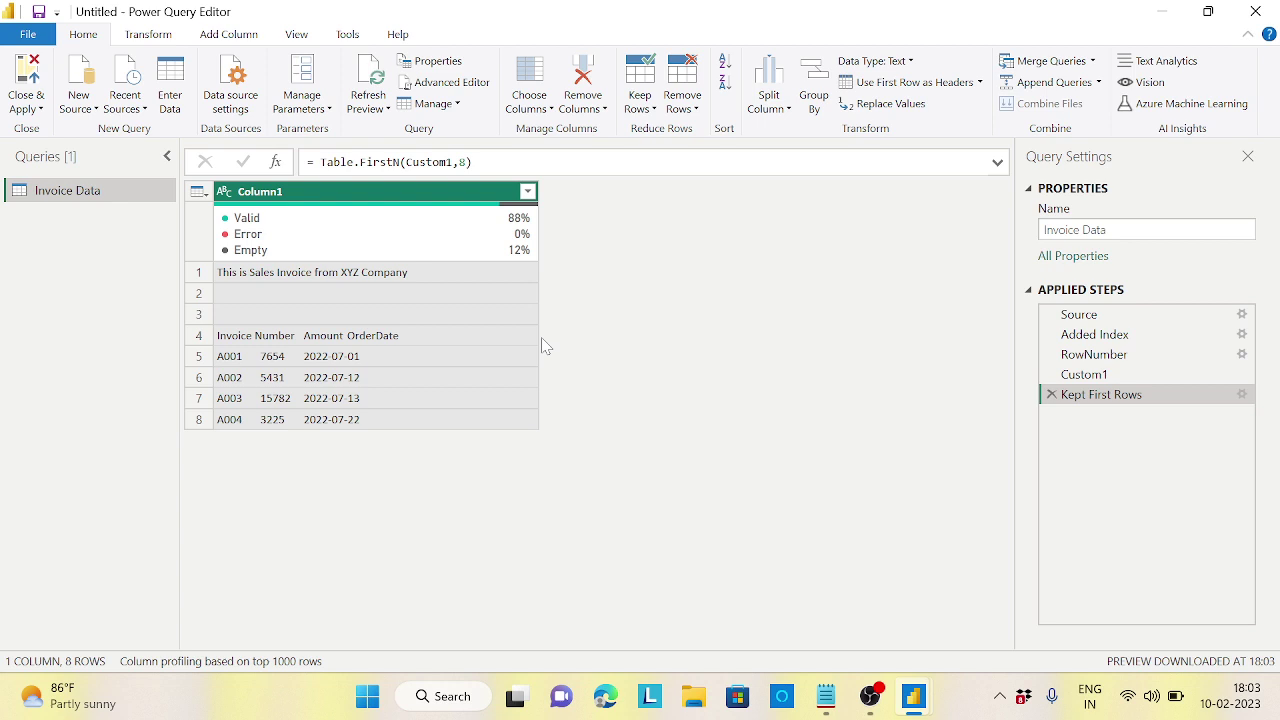
Replace the fixed row count in the Kept First Rows formula with the reference RowNumber[Index]{}
{"action": "left_click", "coordinate": [459, 162]}
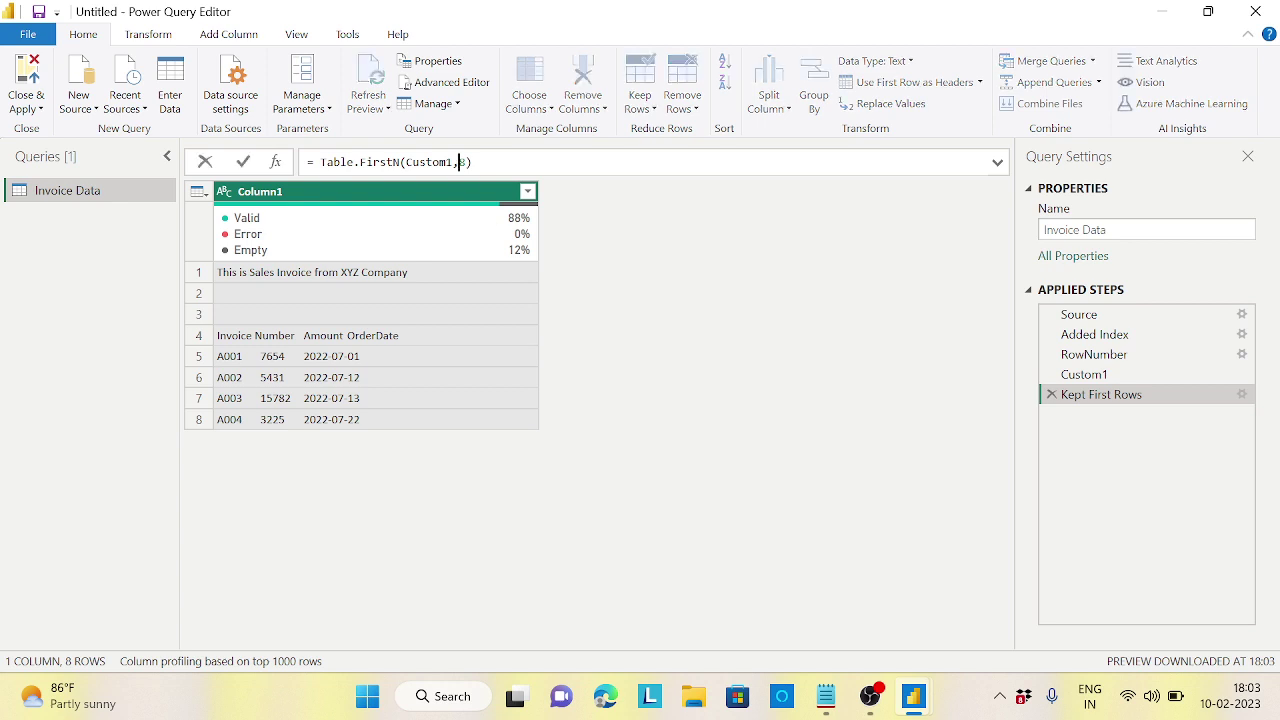
{"action": "double_click", "coordinate": [462, 162]}
{"action": "left_click", "coordinate": [1104, 374]}
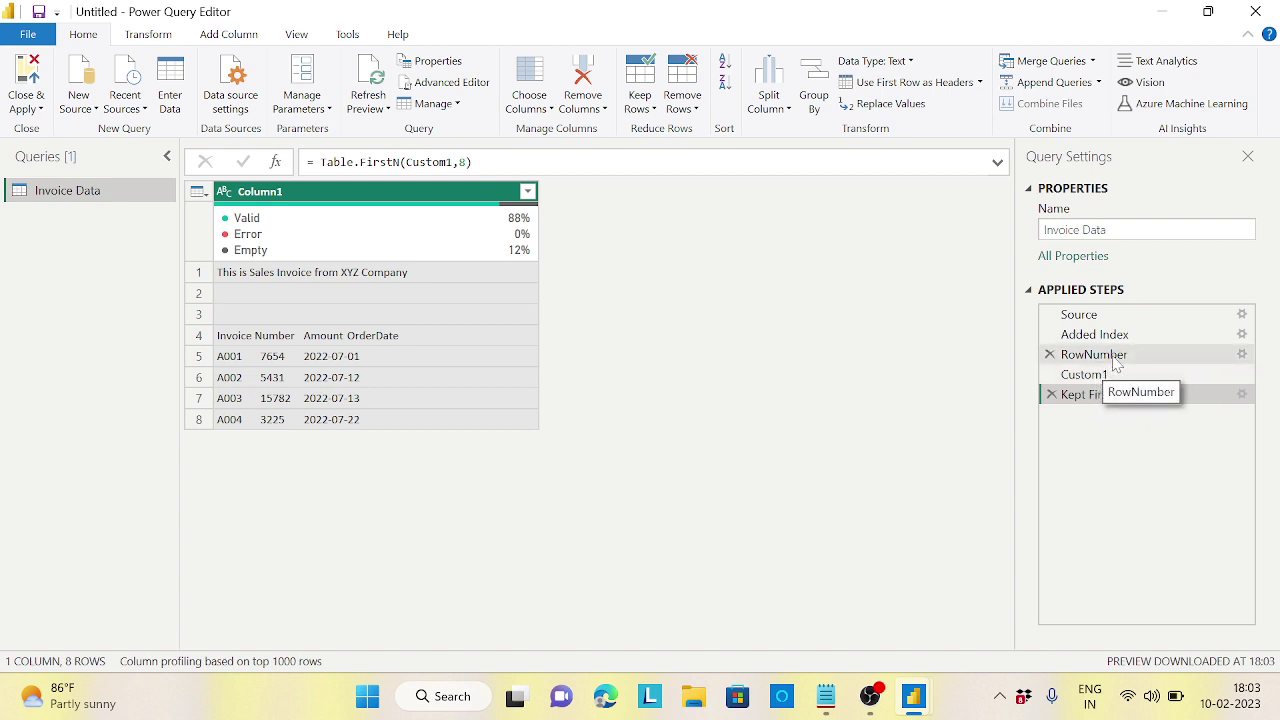
{"action": "left_click", "coordinate": [1108, 355]}
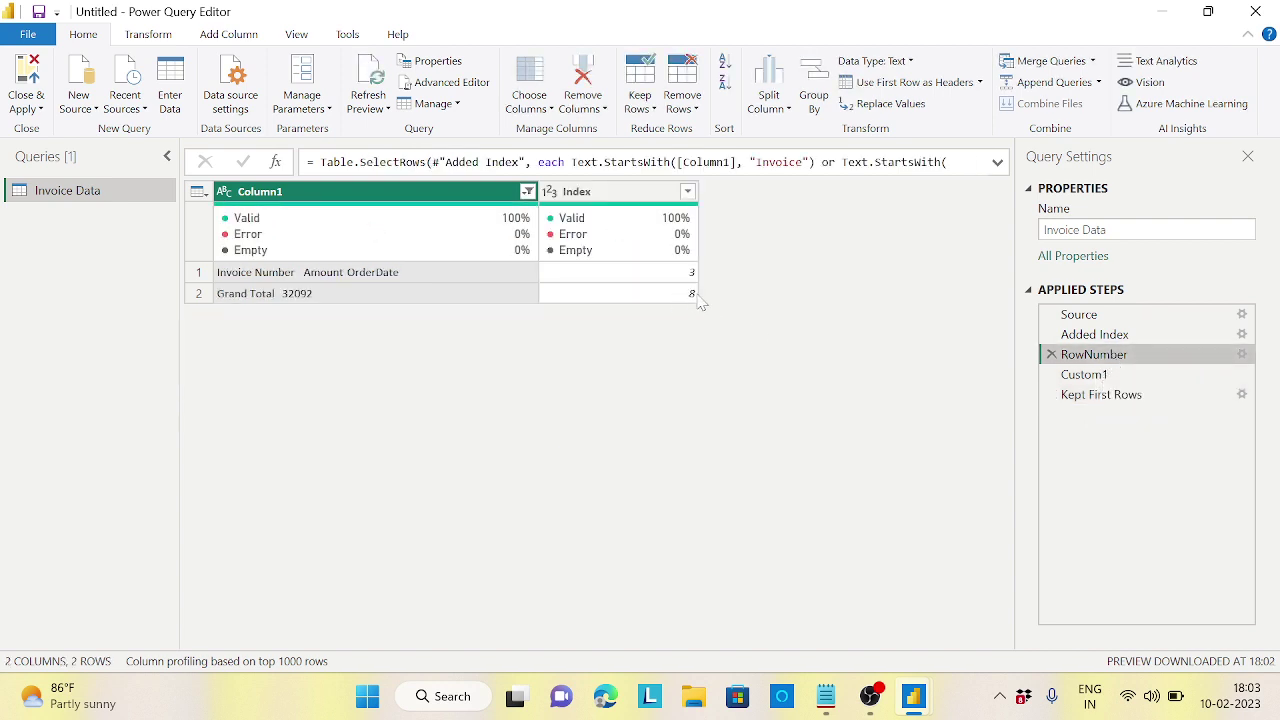
{"action": "left_click", "coordinate": [1102, 398]}
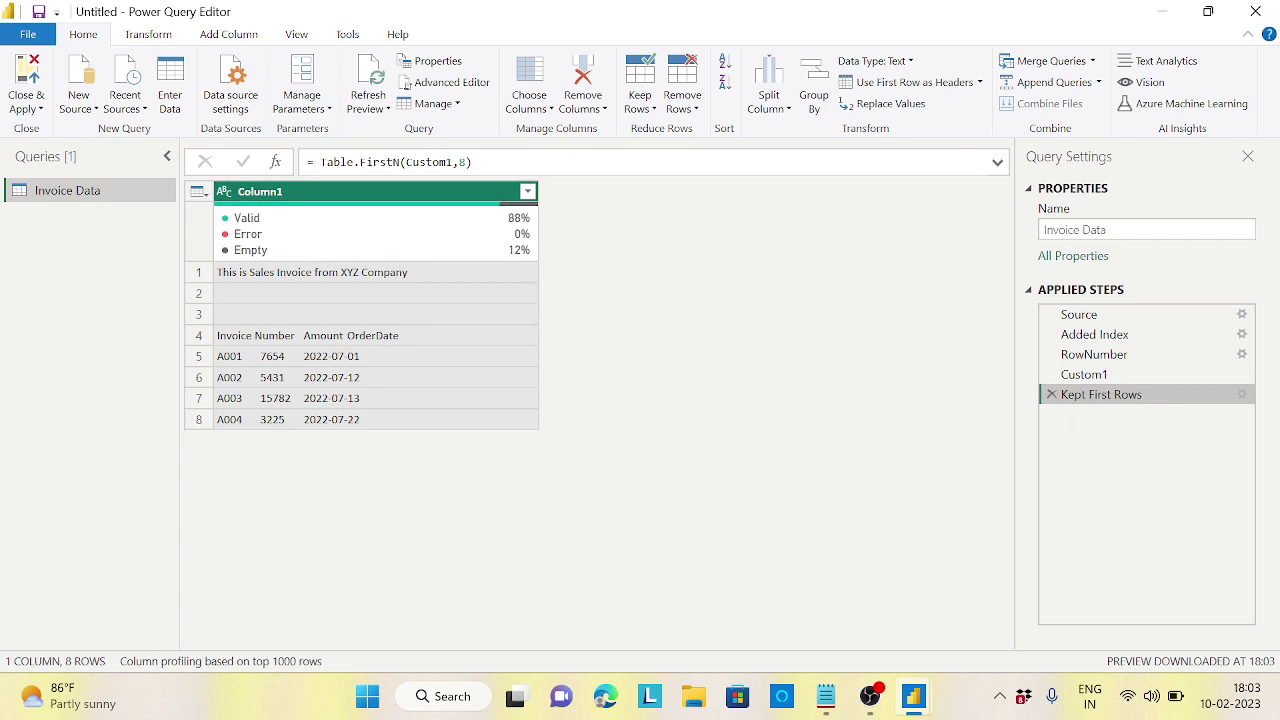
{"action": "left_click", "coordinate": [468, 162]}
{"action": "key", "text": "BackSpace"}
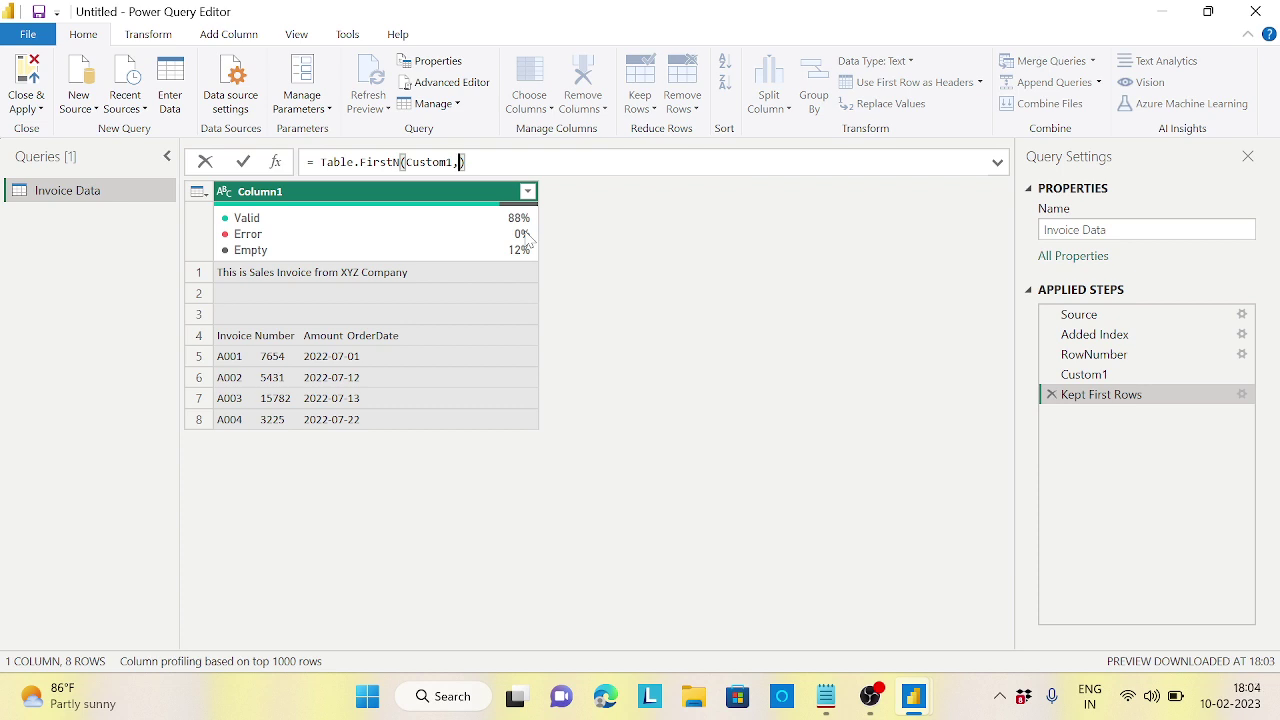
{"action": "type", "text": "Row"}
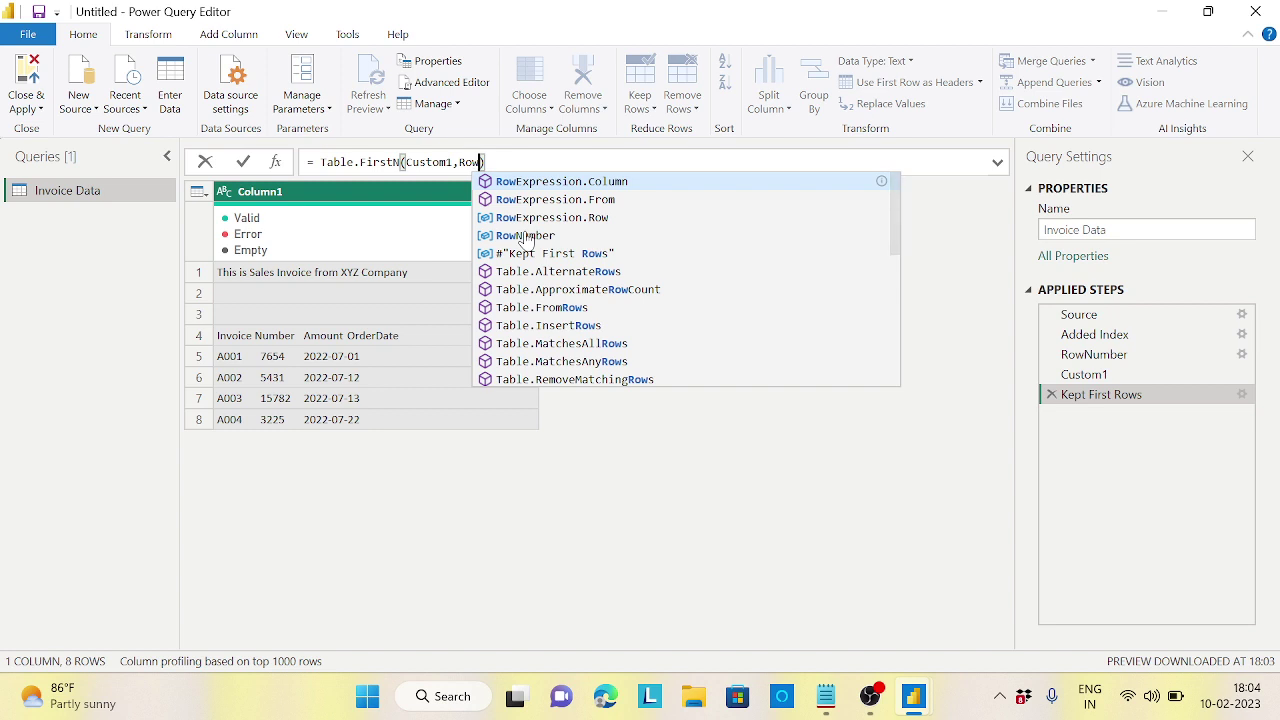
{"action": "type", "text": "Number"}
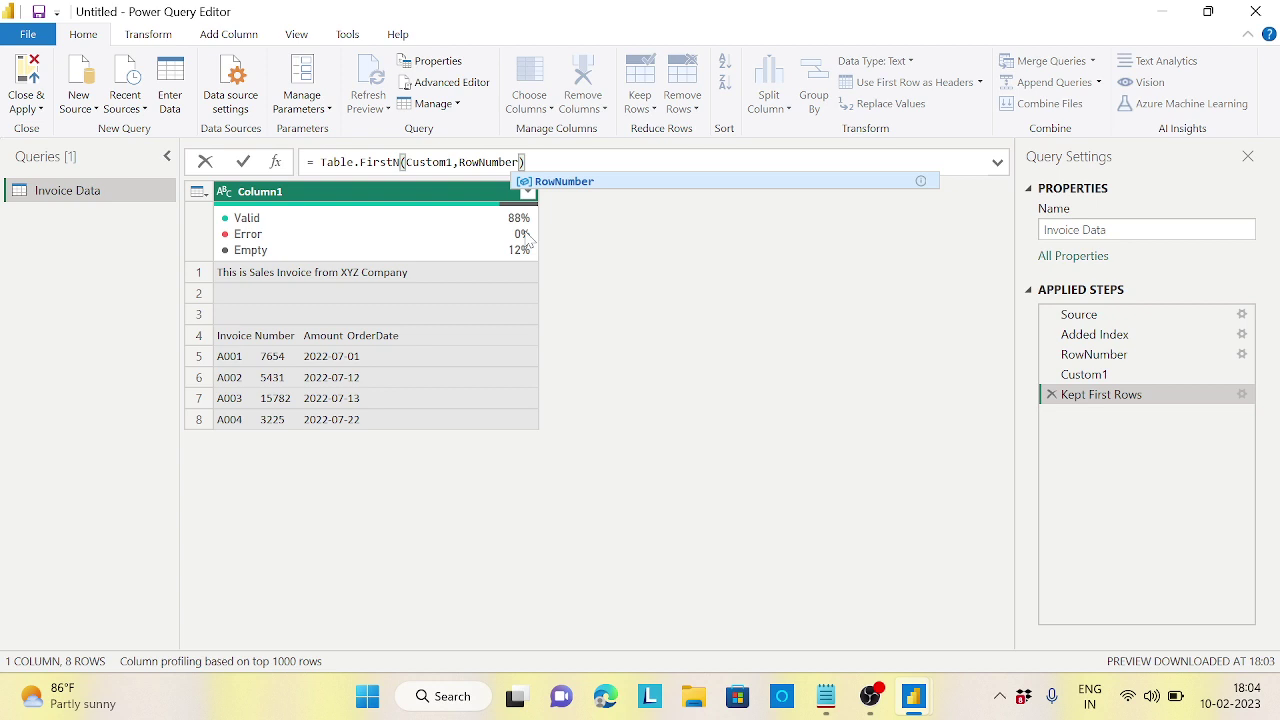
{"action": "type", "text": "["}
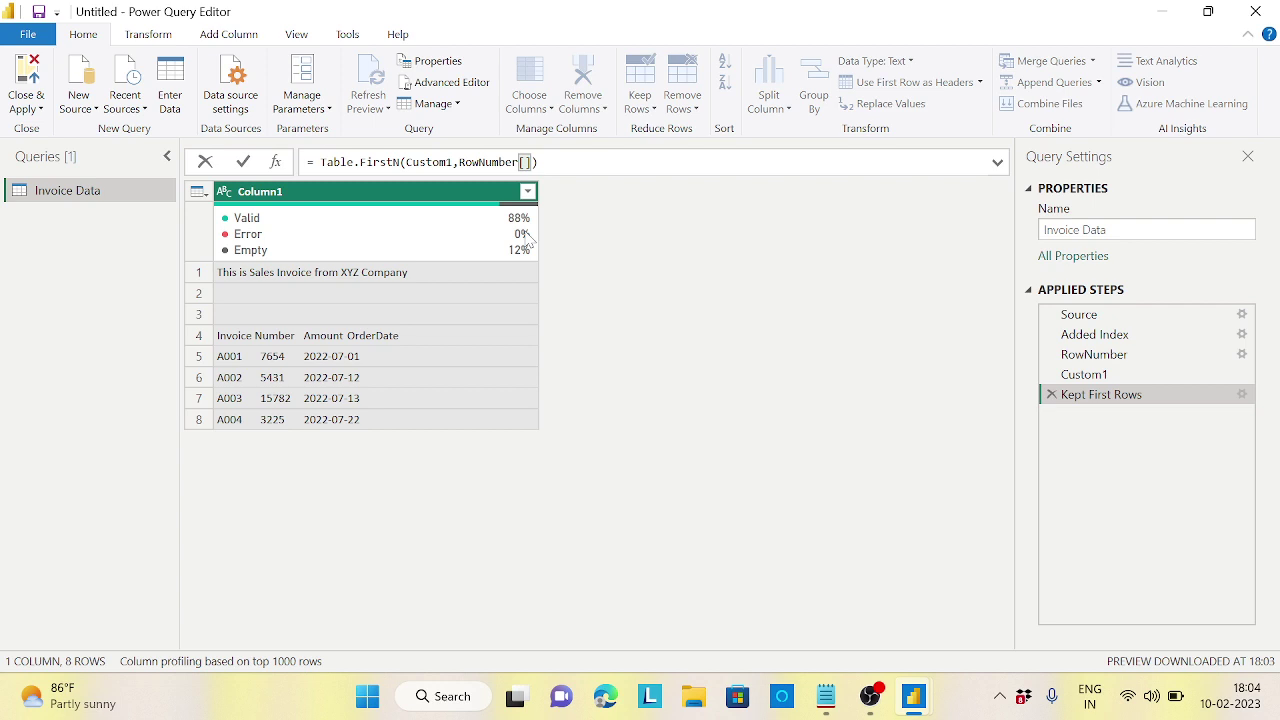
{"action": "type", "text": "Index"}
{"action": "type", "text": "]{"}
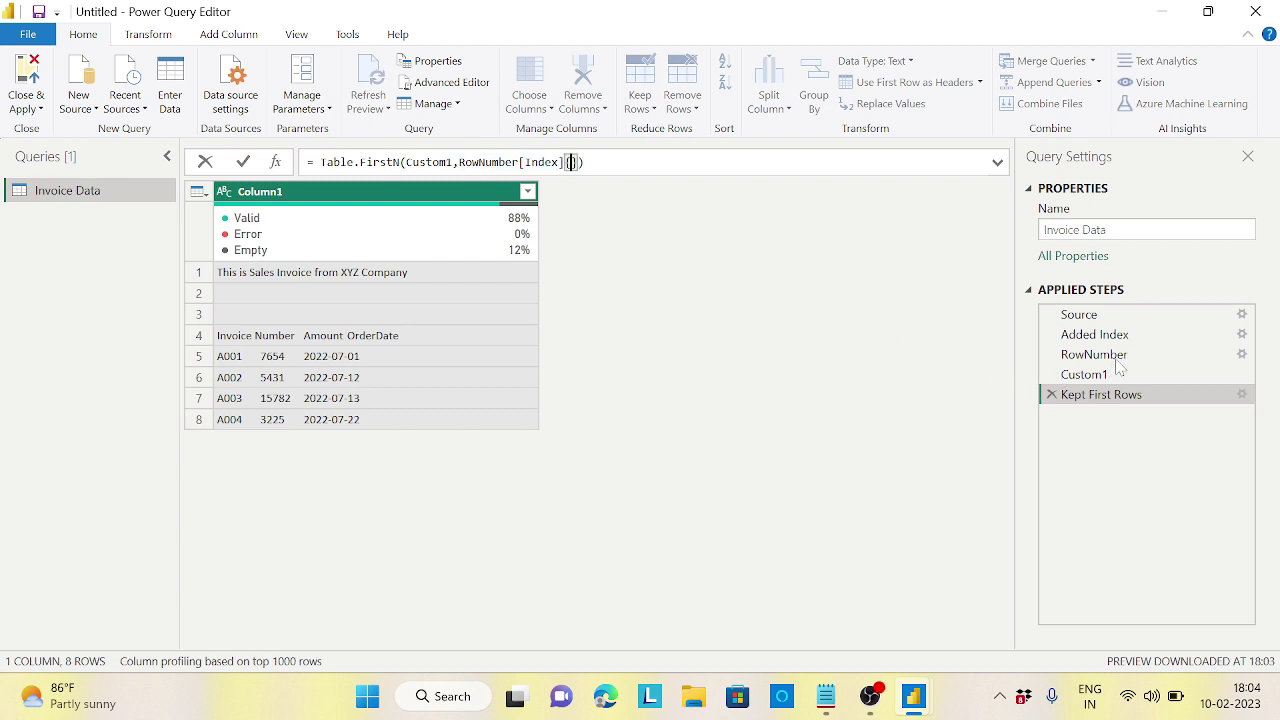
{"action": "key", "text": "Return"}
Check the Grand Total row's position in RowNumber, and complete the Kept First Rows reference as RowNumber[Index]{1}
{"action": "left_click", "coordinate": [1078, 354]}
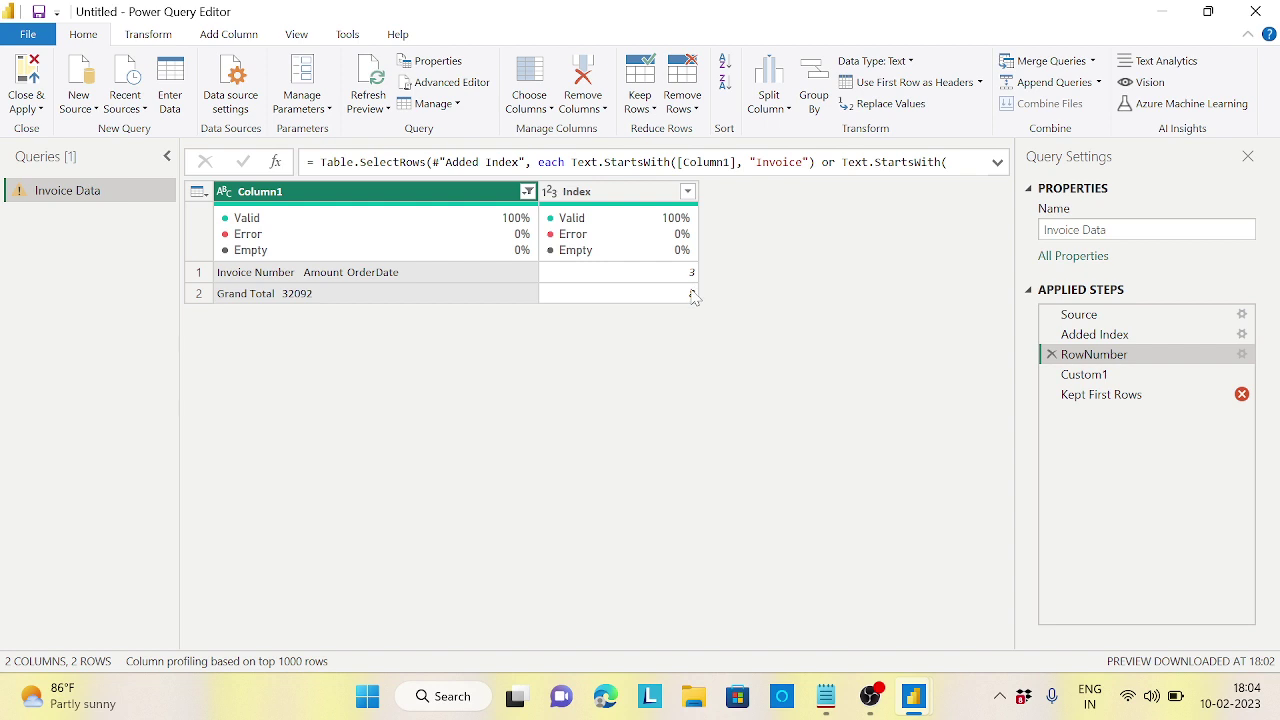
{"action": "left_click", "coordinate": [1106, 396]}
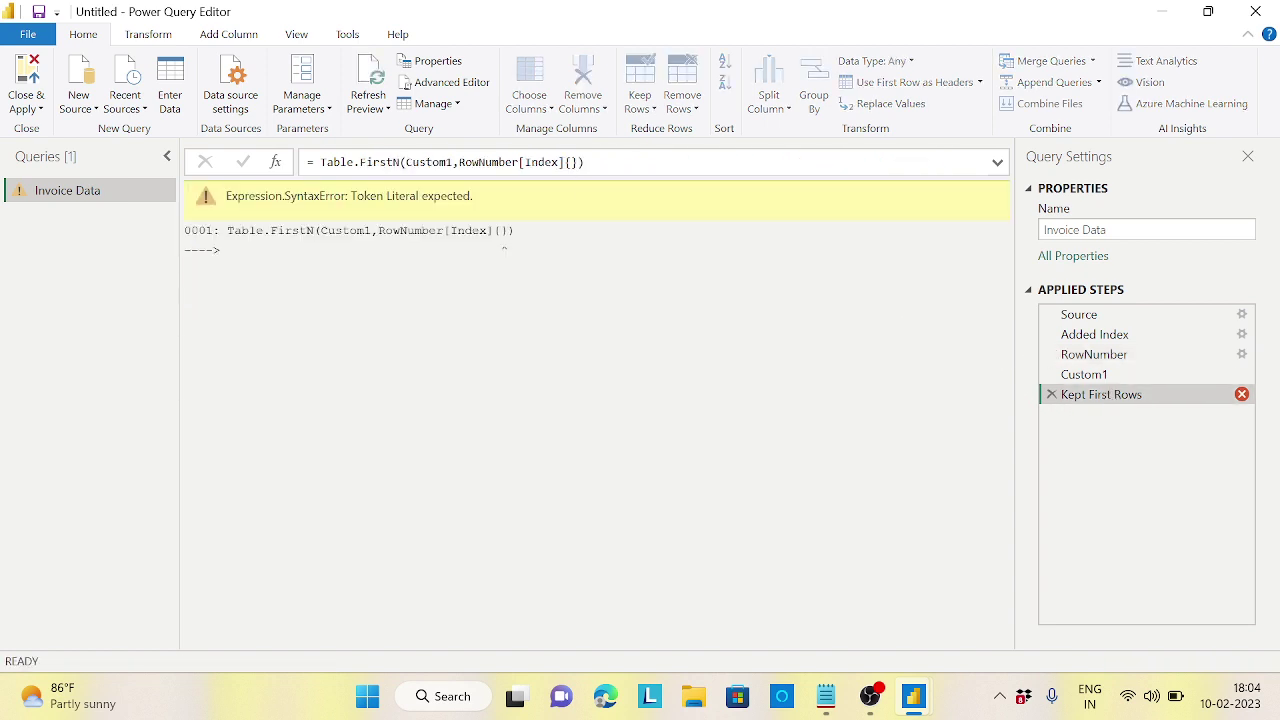
{"action": "left_click", "coordinate": [571, 162]}
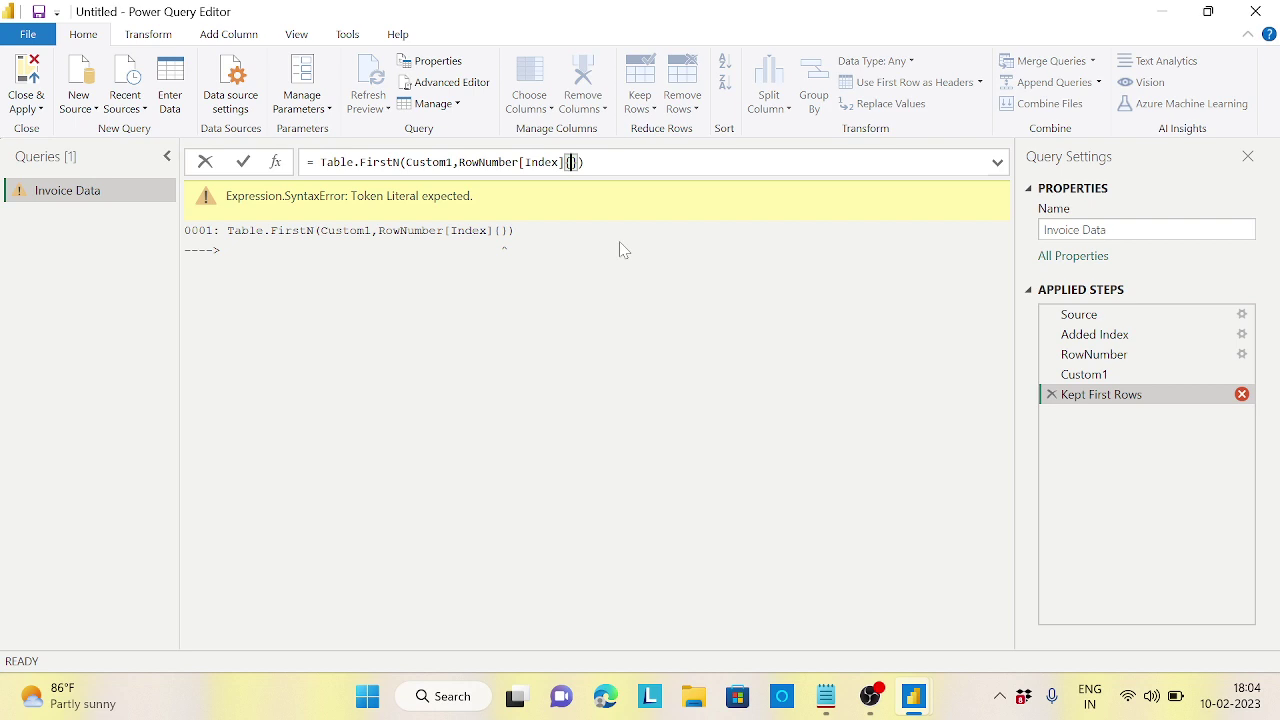
{"action": "type", "text": "1"}
{"action": "key", "text": "End"}
{"action": "key", "text": "Return"}
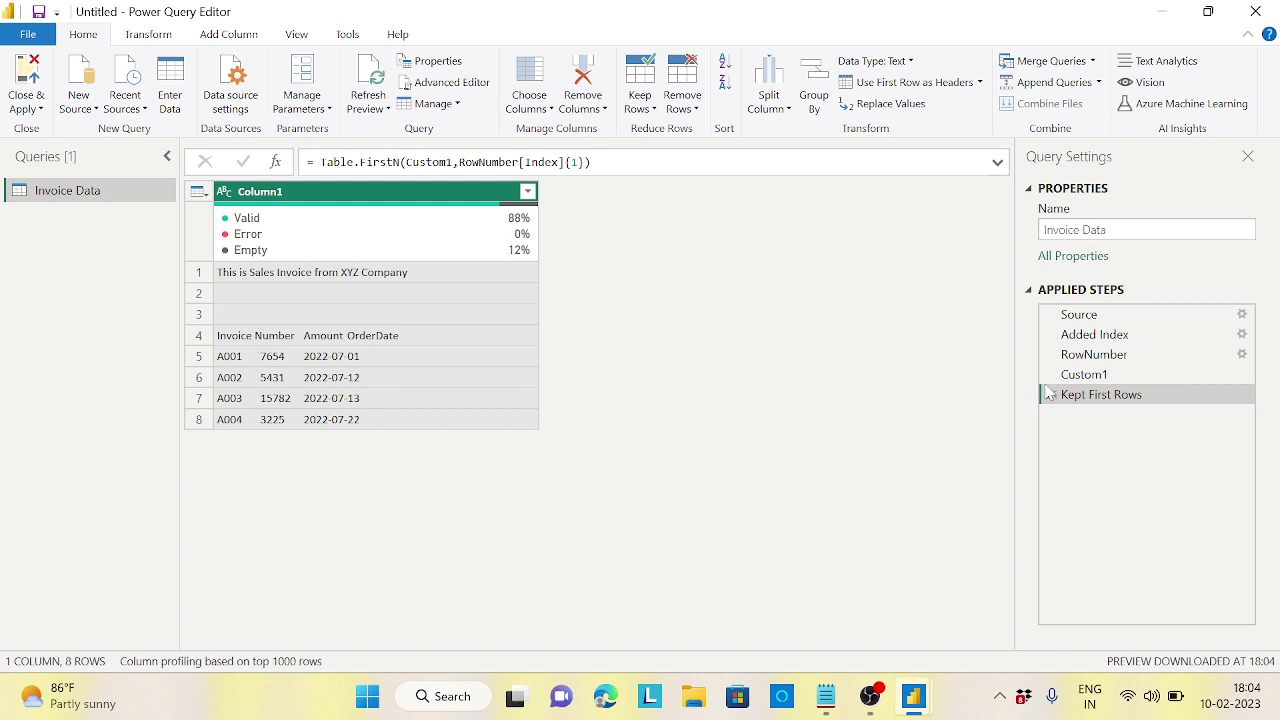
Recheck the header row's index in RowNumber, and remove the top 3 rows from the Kept First Rows result
{"action": "left_click", "coordinate": [1094, 356]}
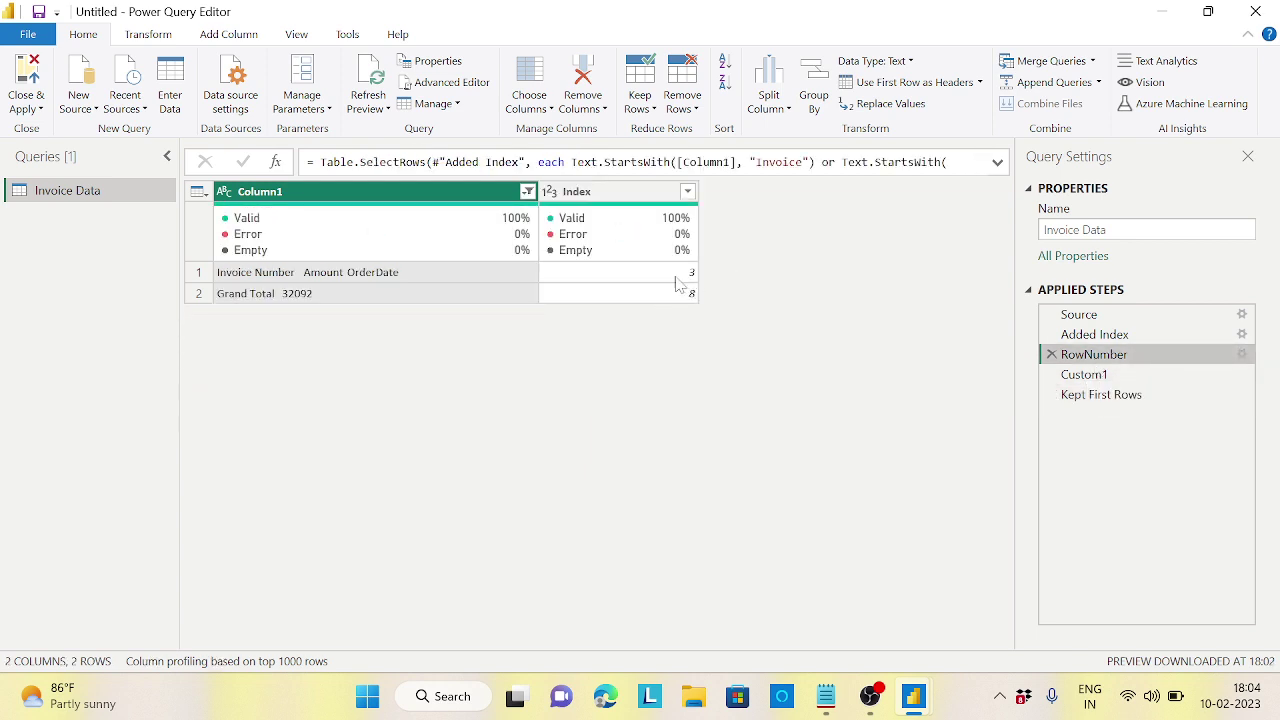
{"action": "left_click", "coordinate": [1103, 398]}
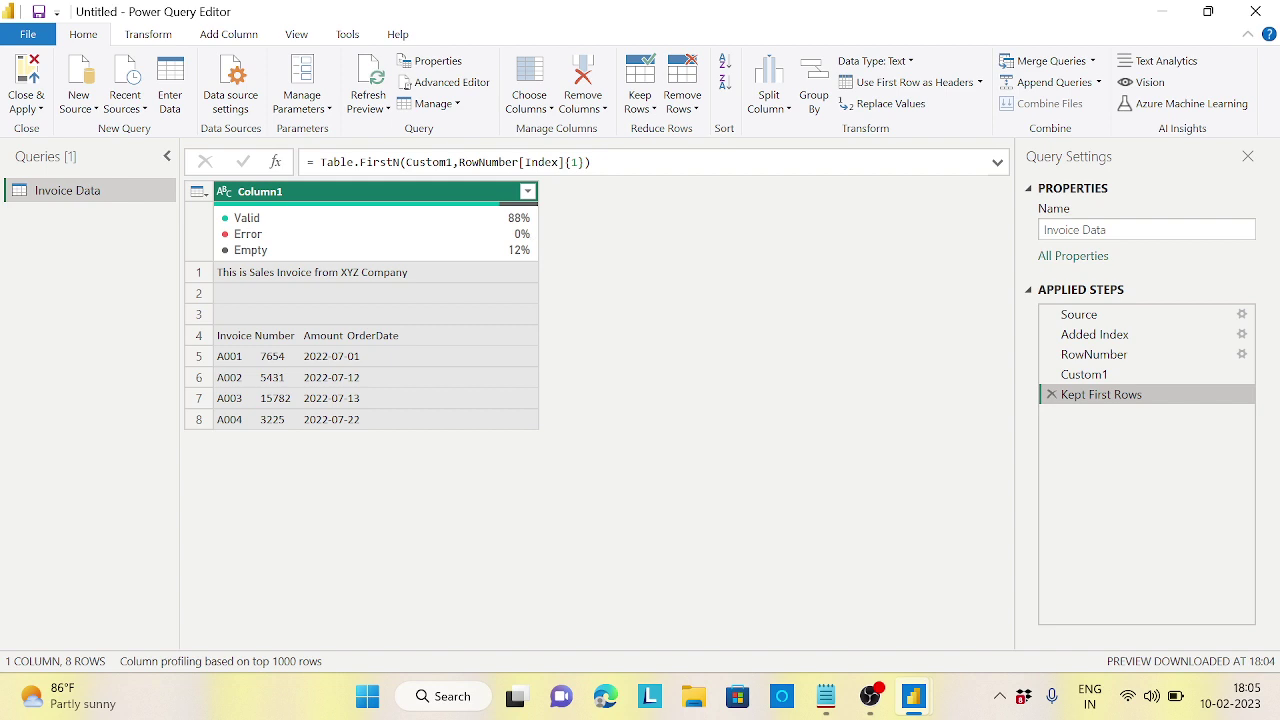
{"action": "left_click", "coordinate": [697, 108]}
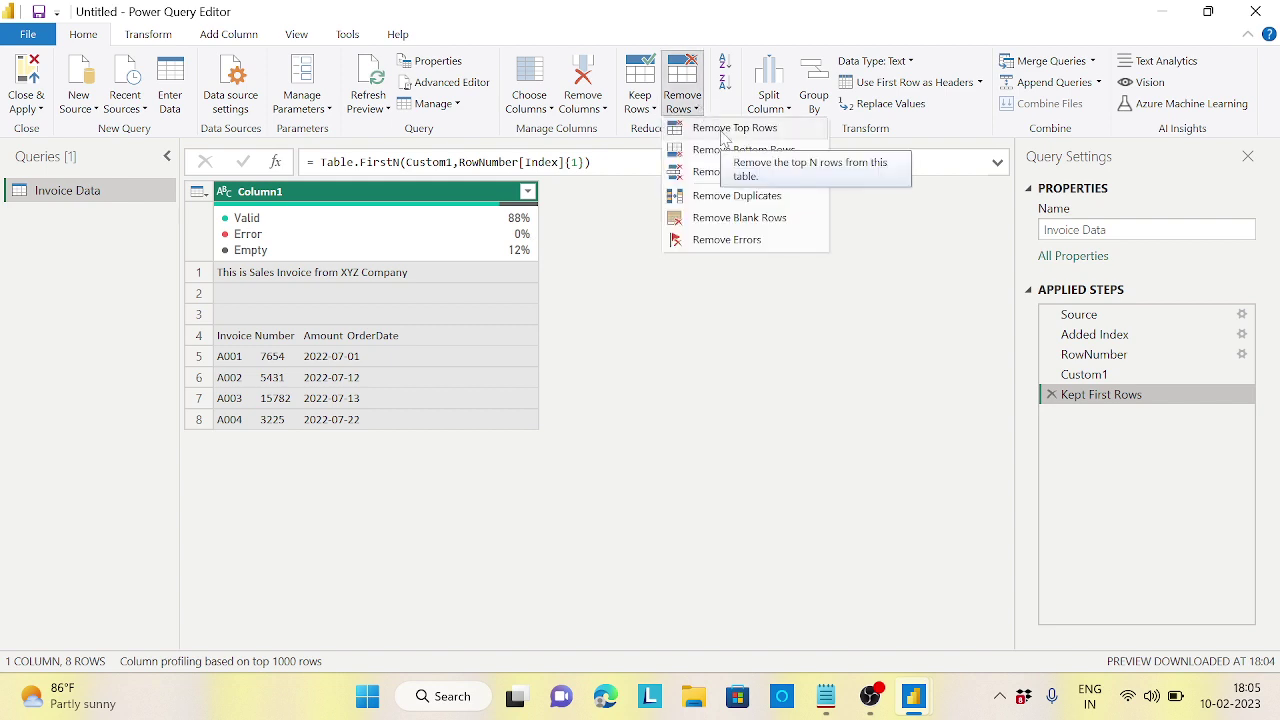
{"action": "left_click", "coordinate": [723, 135]}
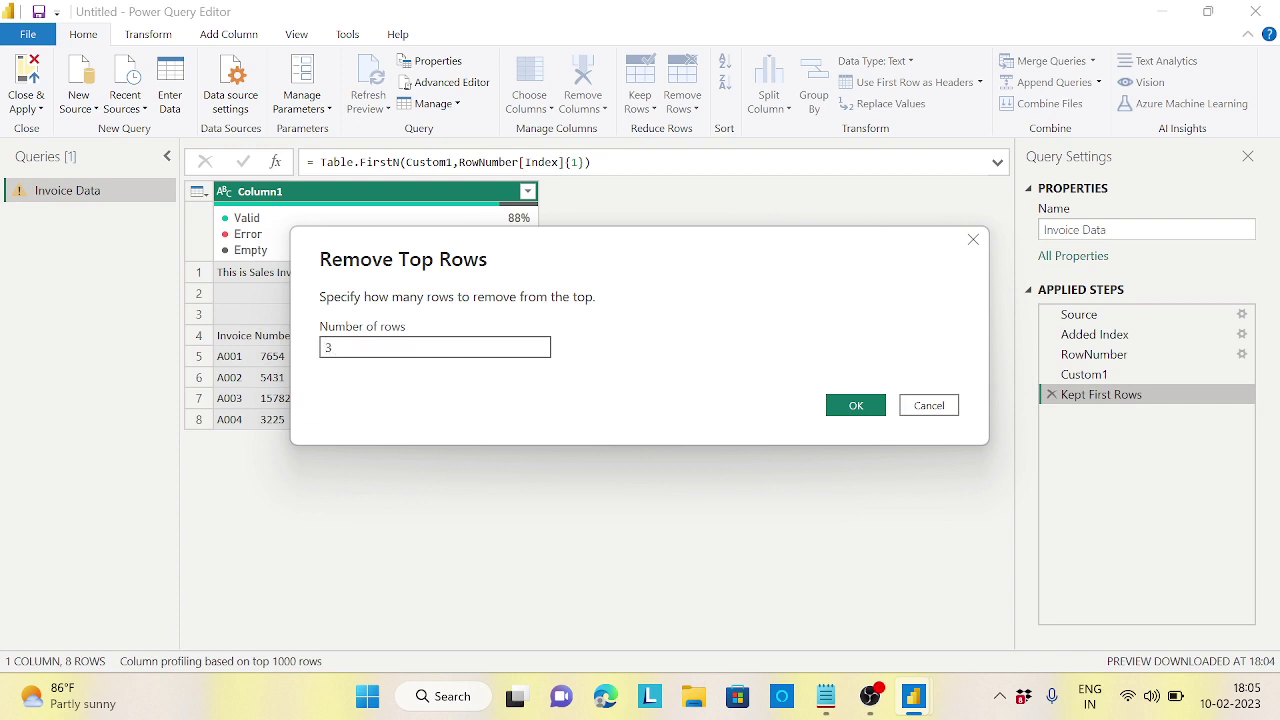
{"action": "left_click", "coordinate": [856, 408]}
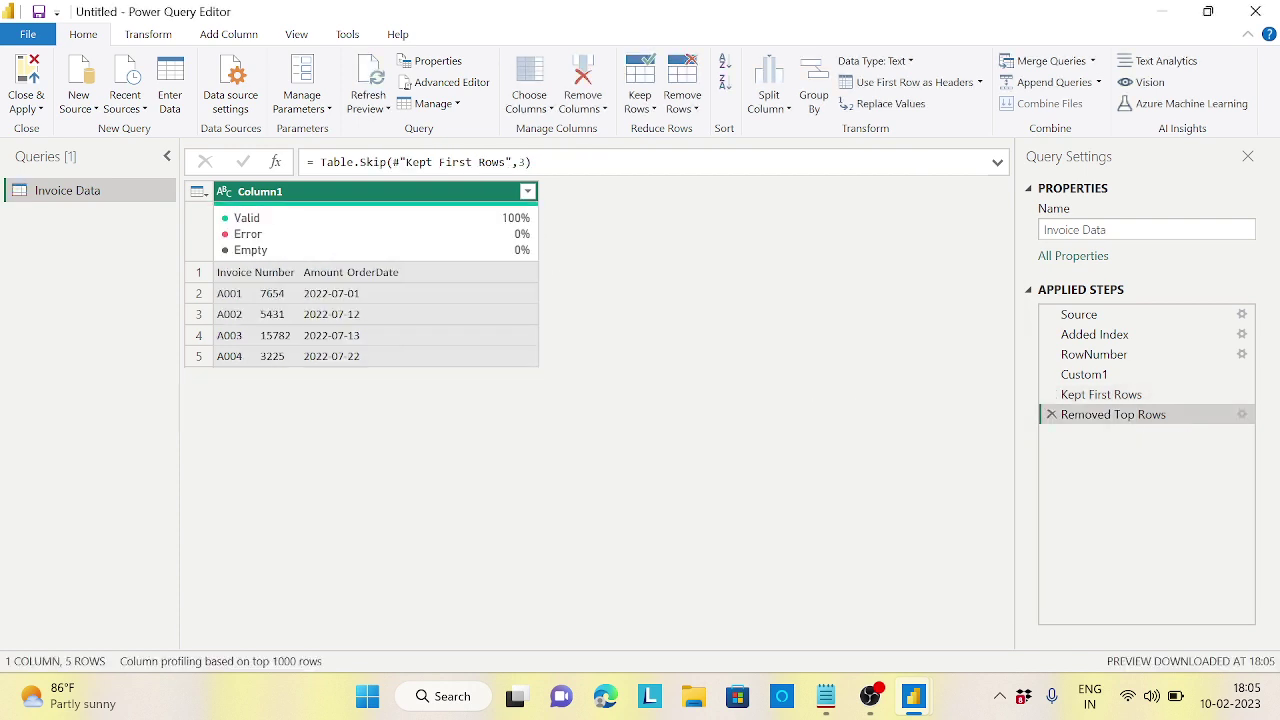
Check the header row's position in RowNumber, and replace the fixed count in the Removed Top Rows formula with RowNumber[Index]{0}
{"action": "left_click", "coordinate": [525, 162]}
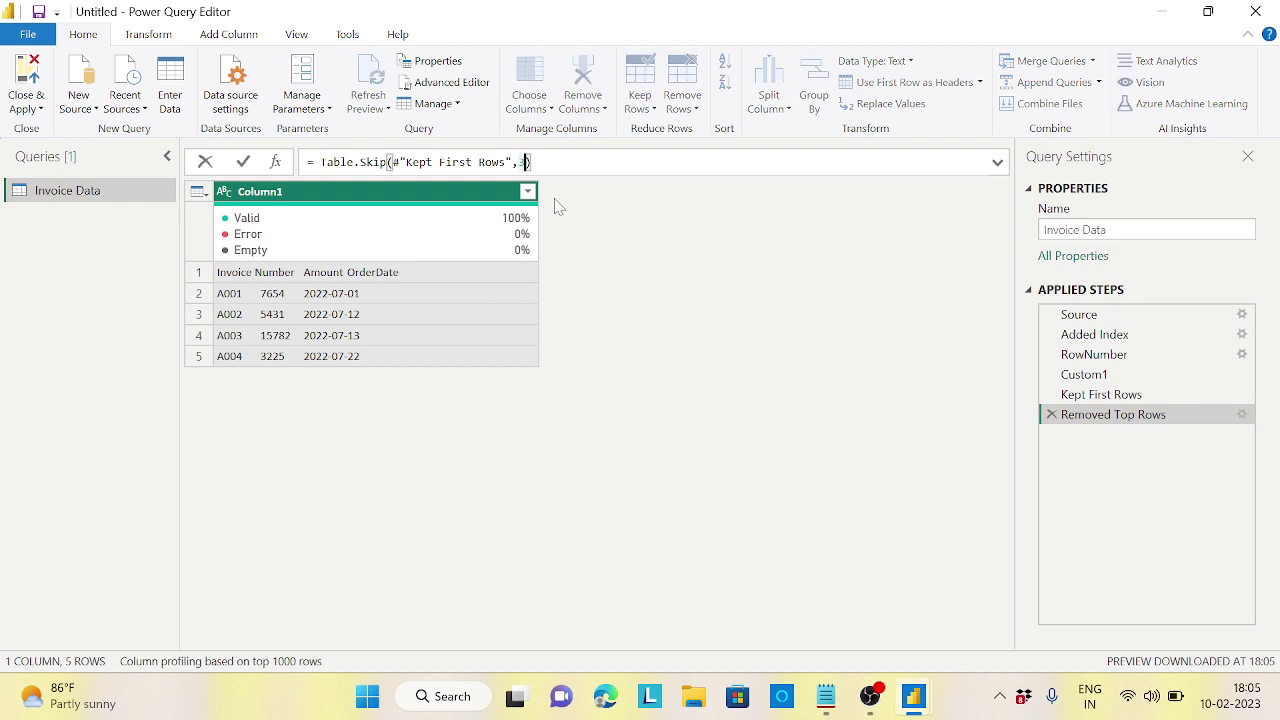
{"action": "left_click", "coordinate": [851, 298]}
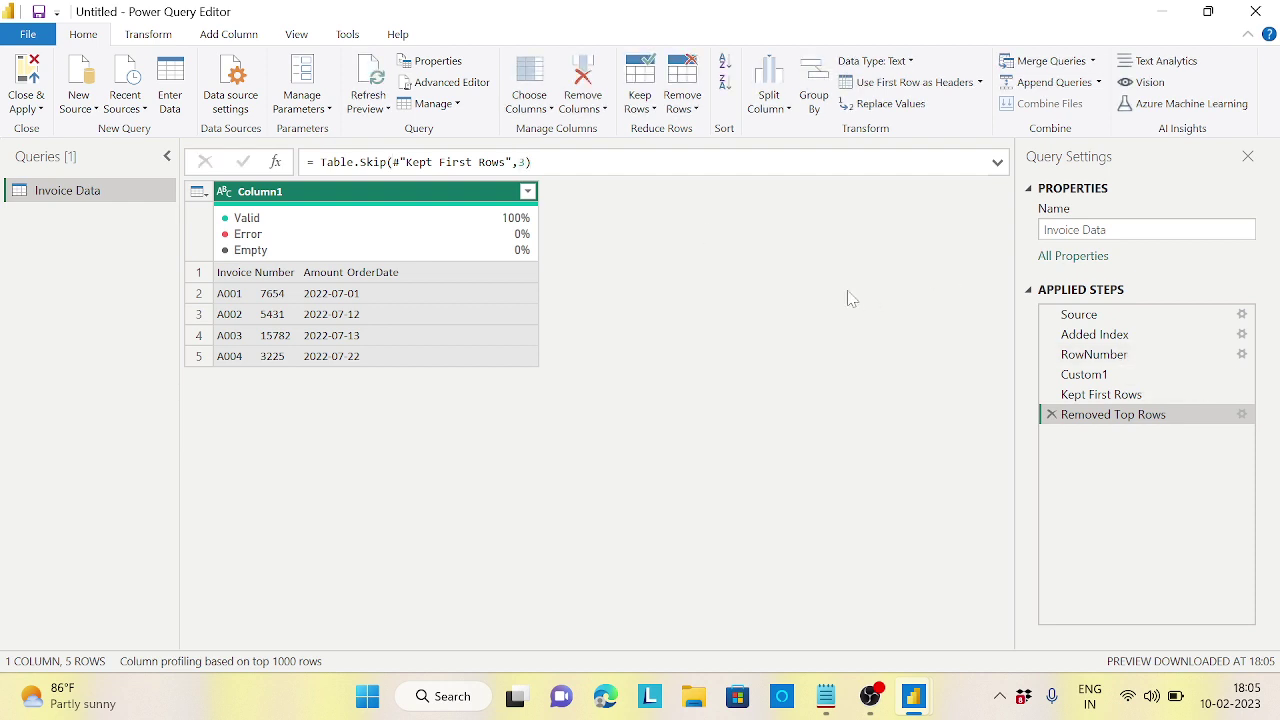
{"action": "left_click", "coordinate": [1090, 354]}
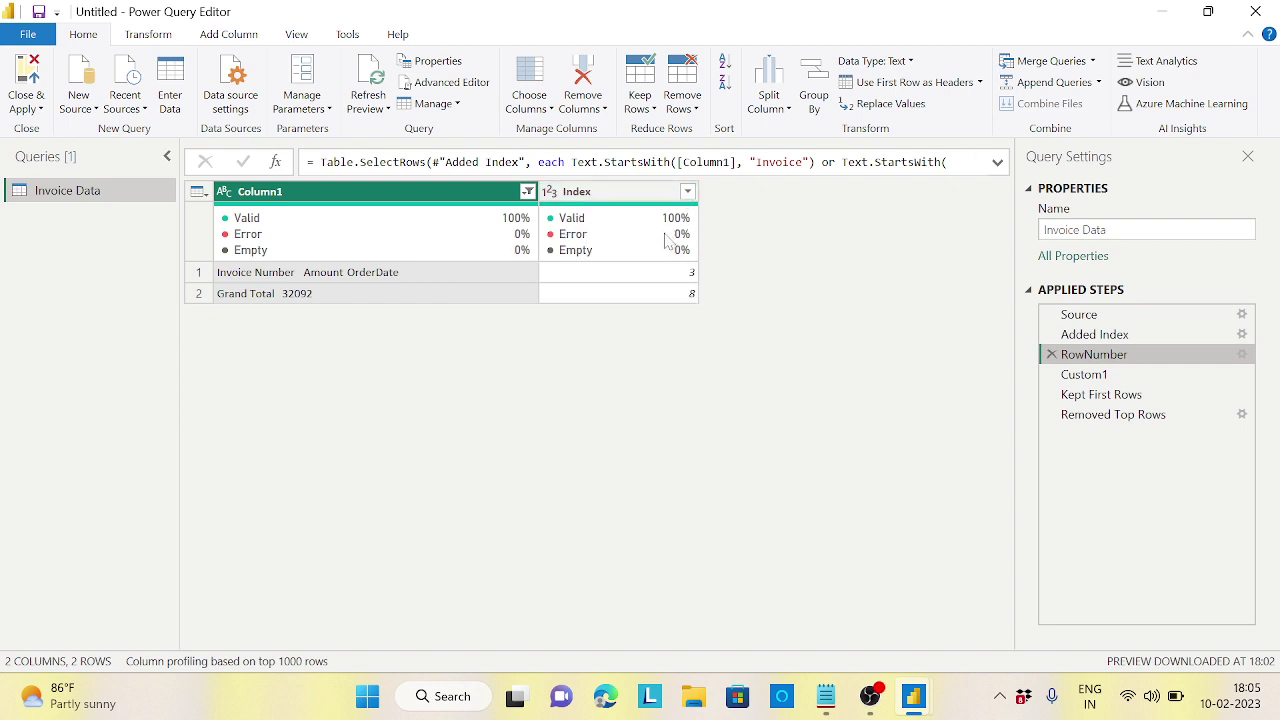
{"action": "mouse_move", "coordinate": [642, 220]}
{"action": "left_click", "coordinate": [1095, 414]}
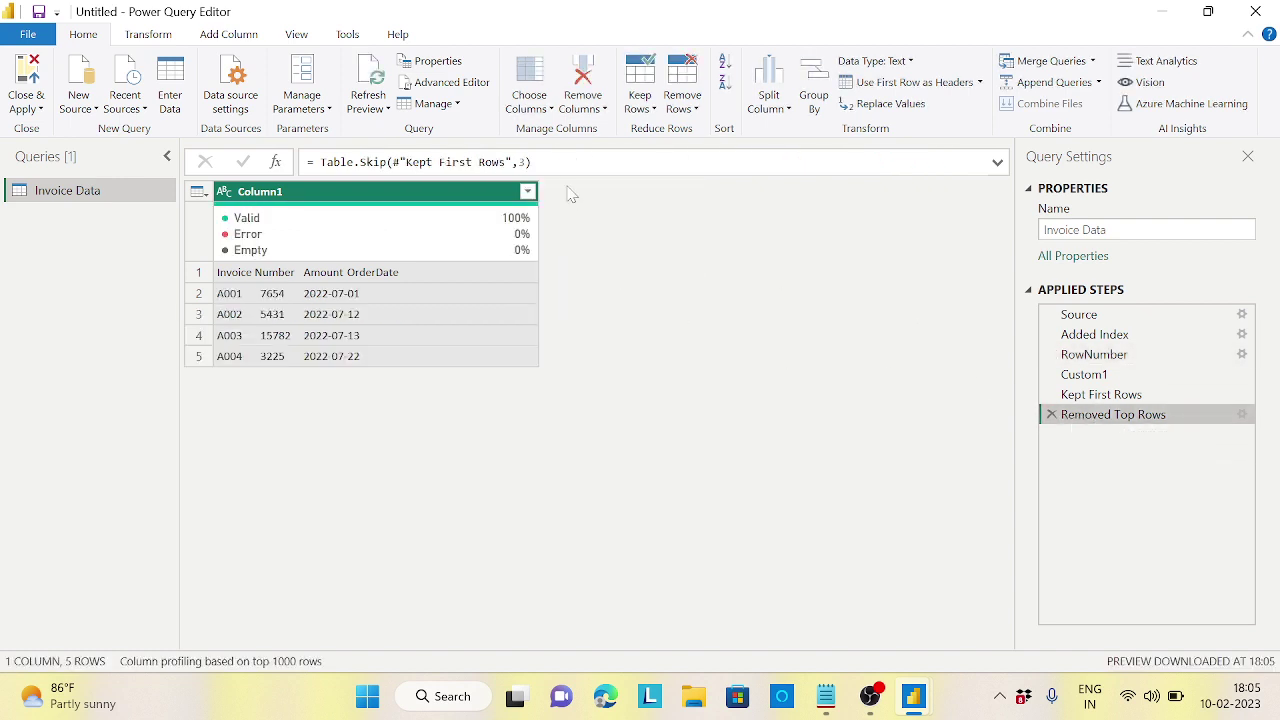
{"action": "left_click", "coordinate": [525, 162]}
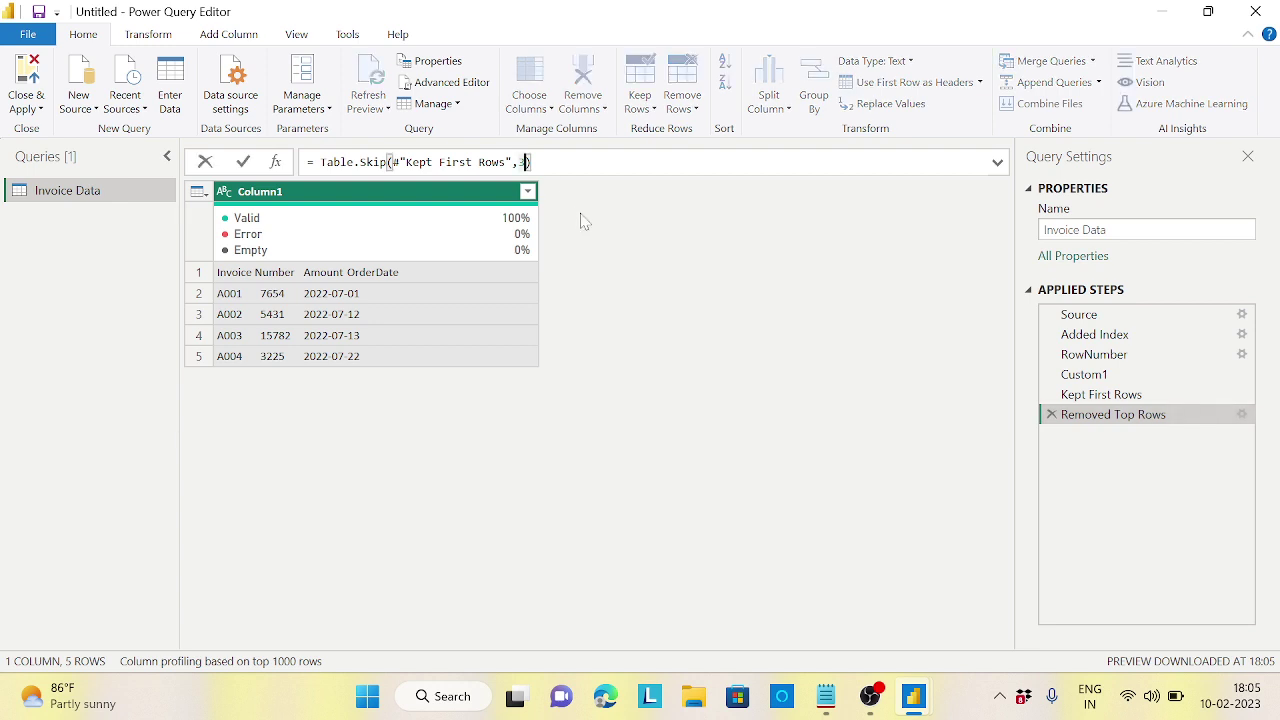
{"action": "key", "text": "BackSpace"}
{"action": "type", "text": "RowNumber"}
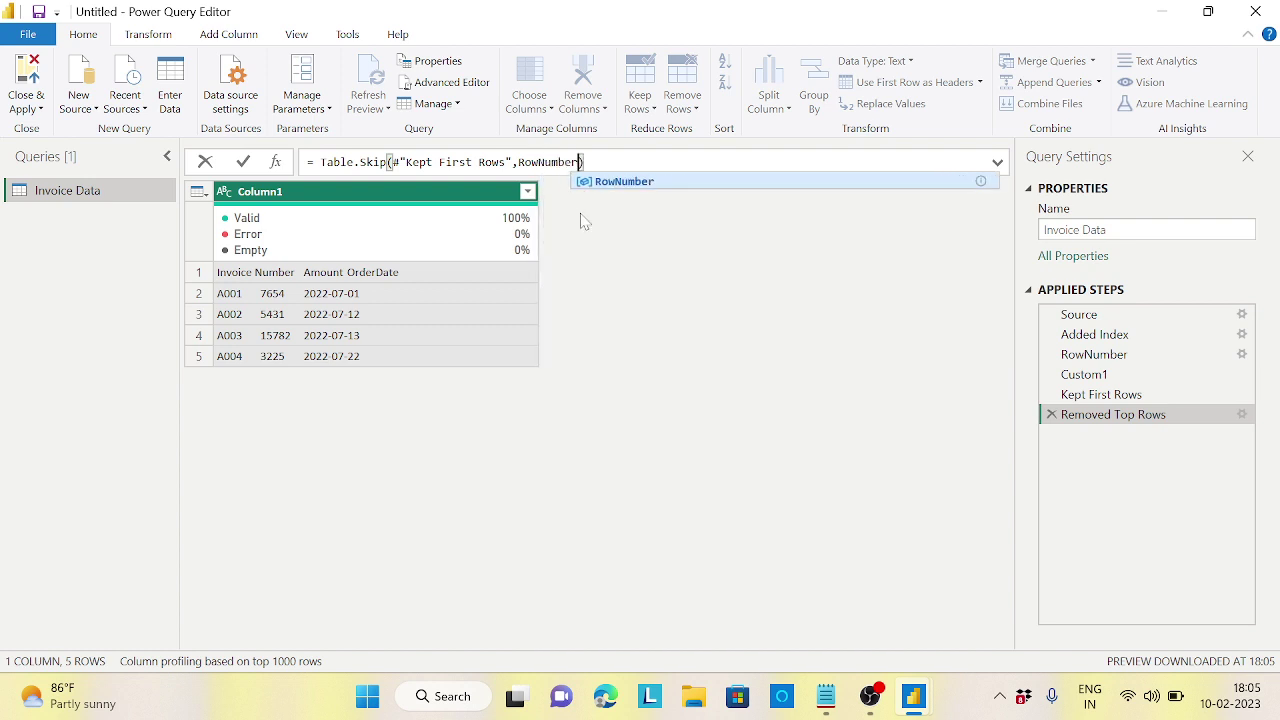
{"action": "type", "text": "["}
{"action": "type", "text": "Index"}
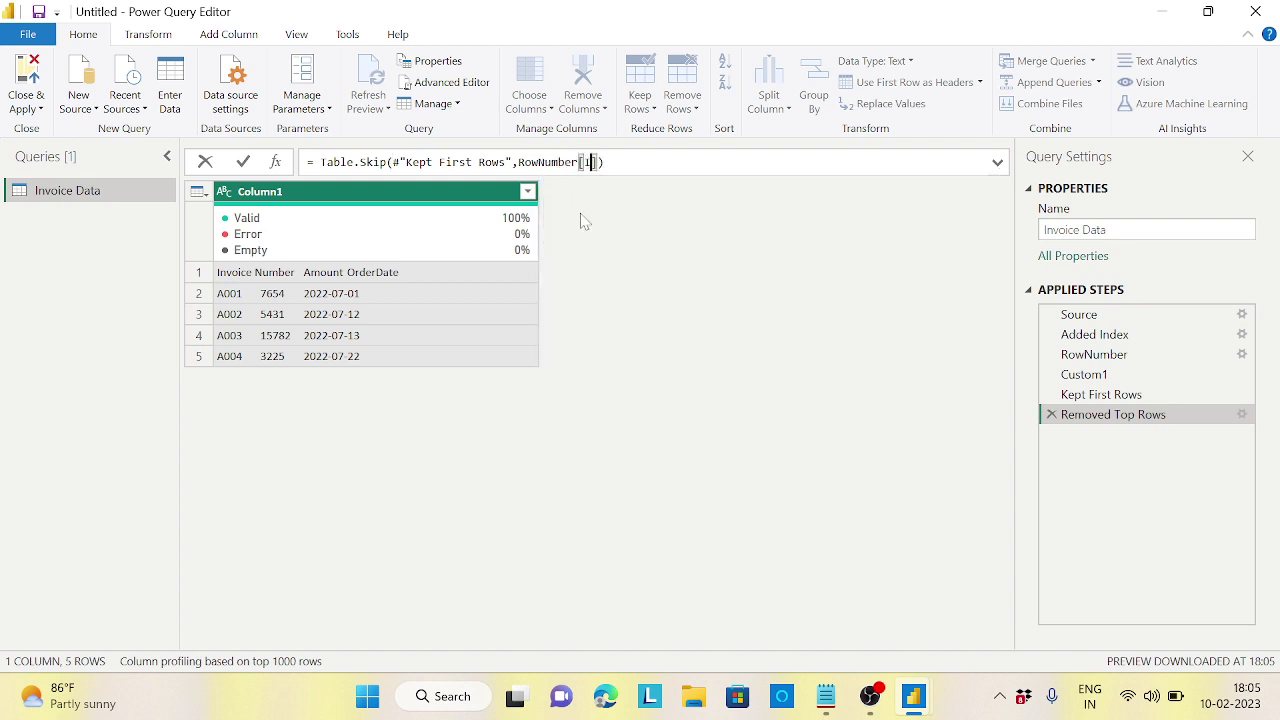
{"action": "type", "text": "]{0})"}
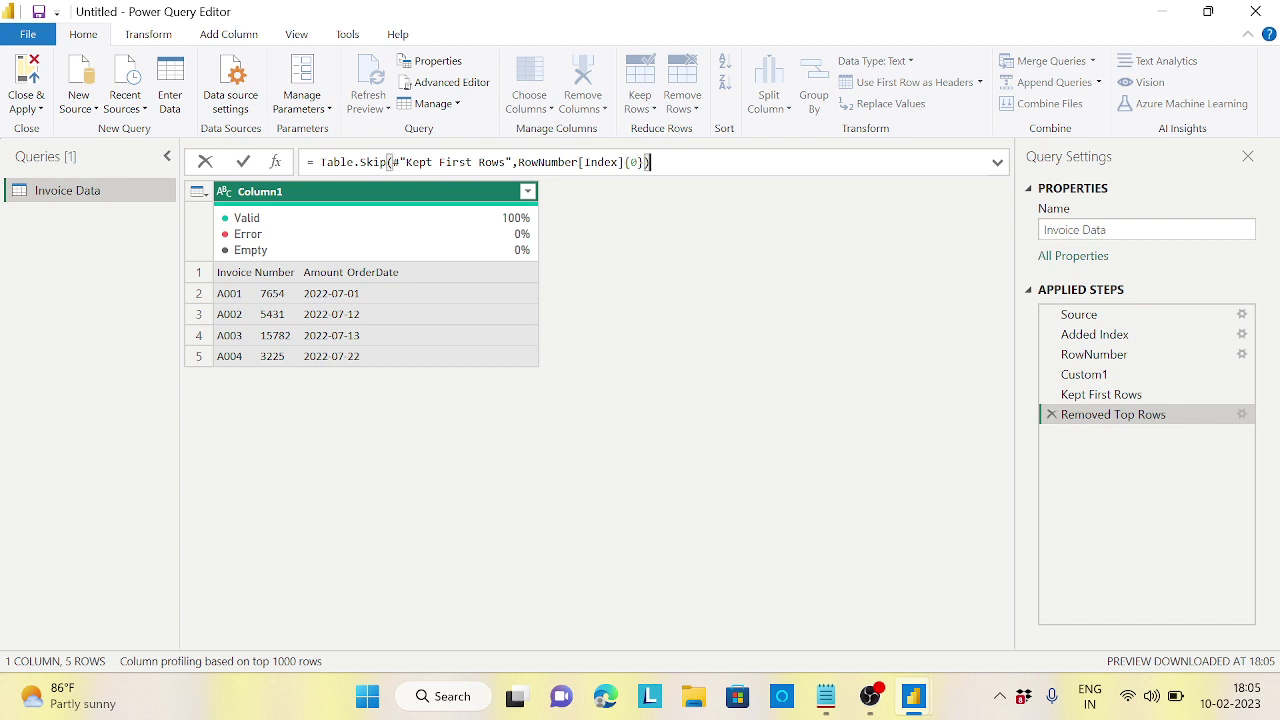
{"action": "key", "text": "Return"}
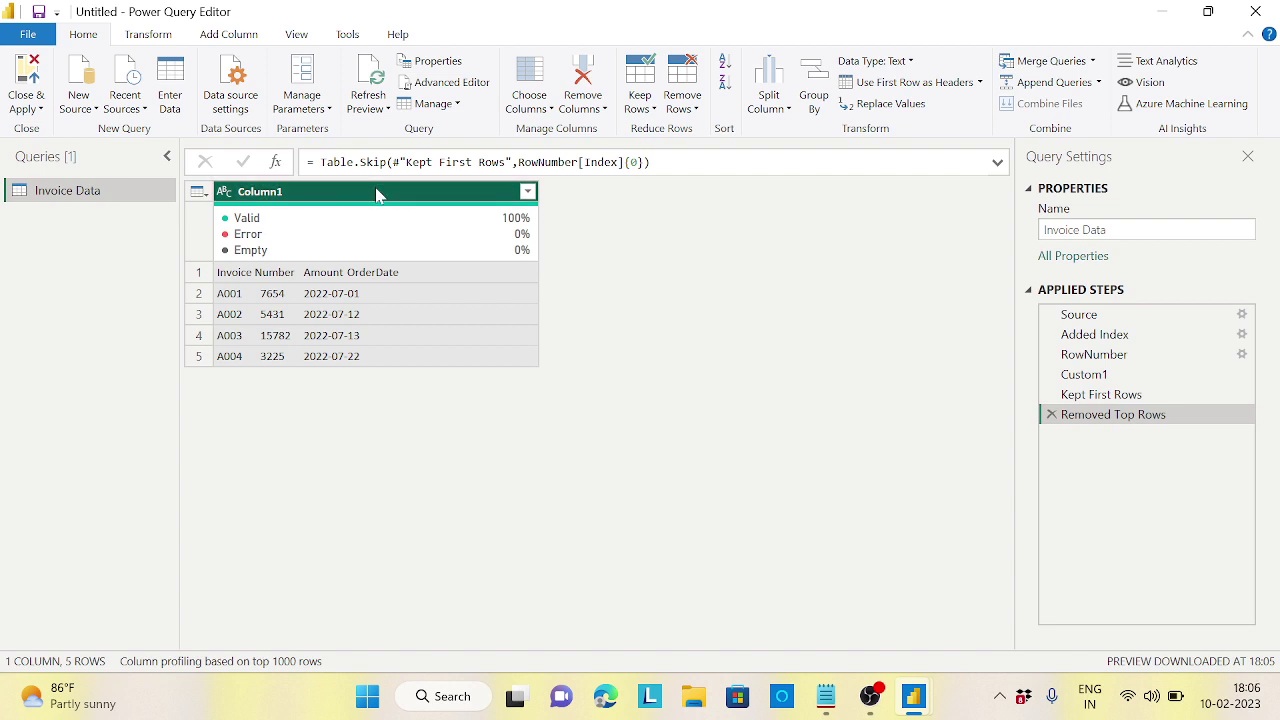
Split Column1 by the Tab delimiter at each occurrence, and promote the first row to headers
{"action": "left_click", "coordinate": [791, 108]}
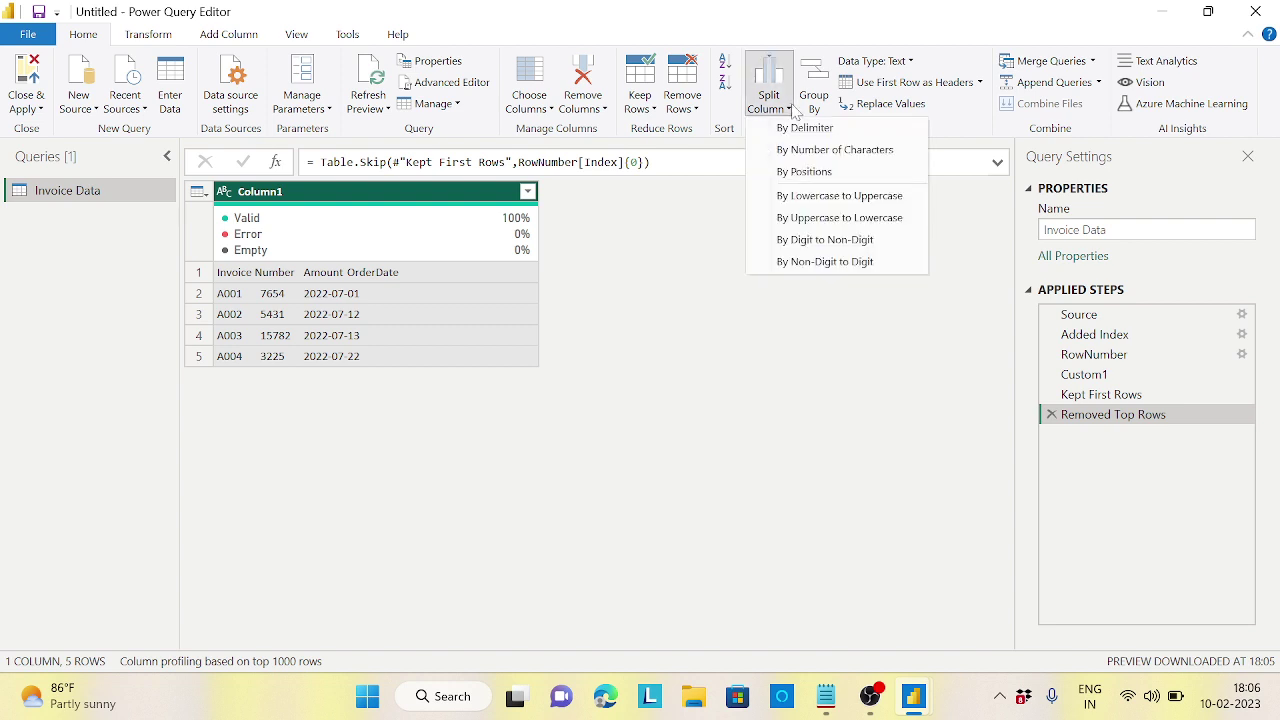
{"action": "left_click", "coordinate": [802, 128]}
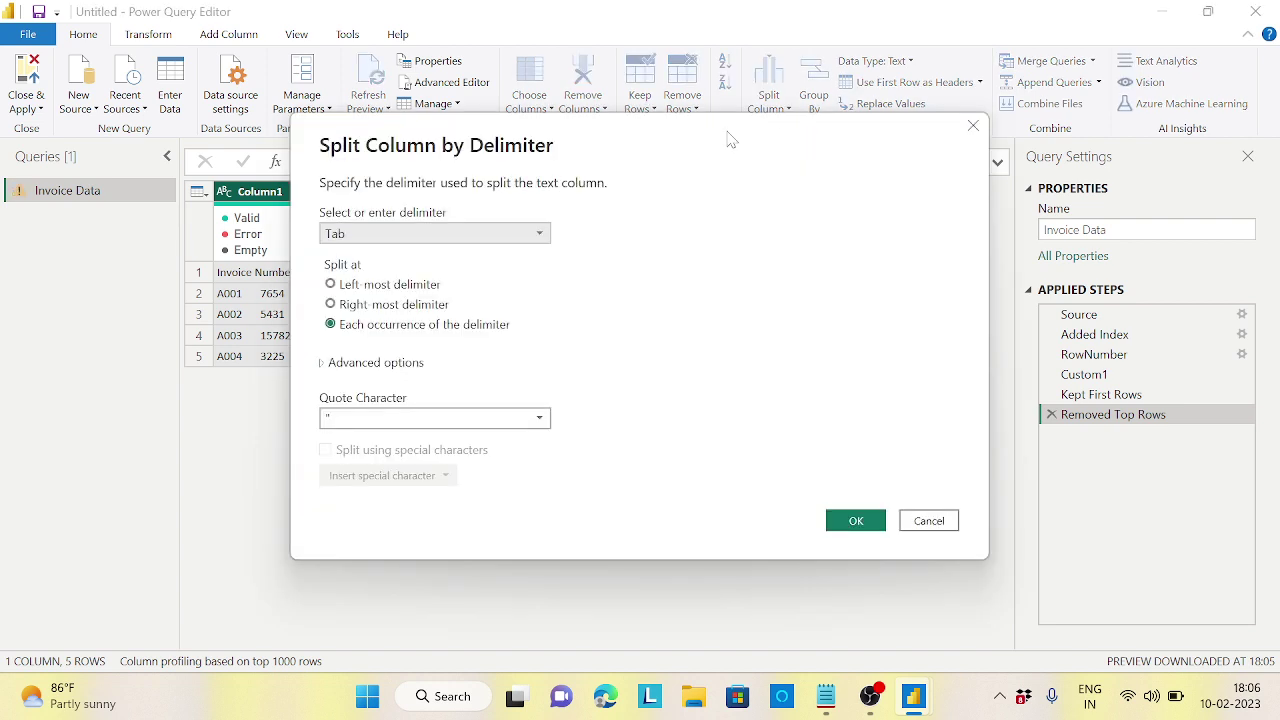
{"action": "left_click_drag", "start_coordinate": [751, 137], "coordinate": [1037, 122]}
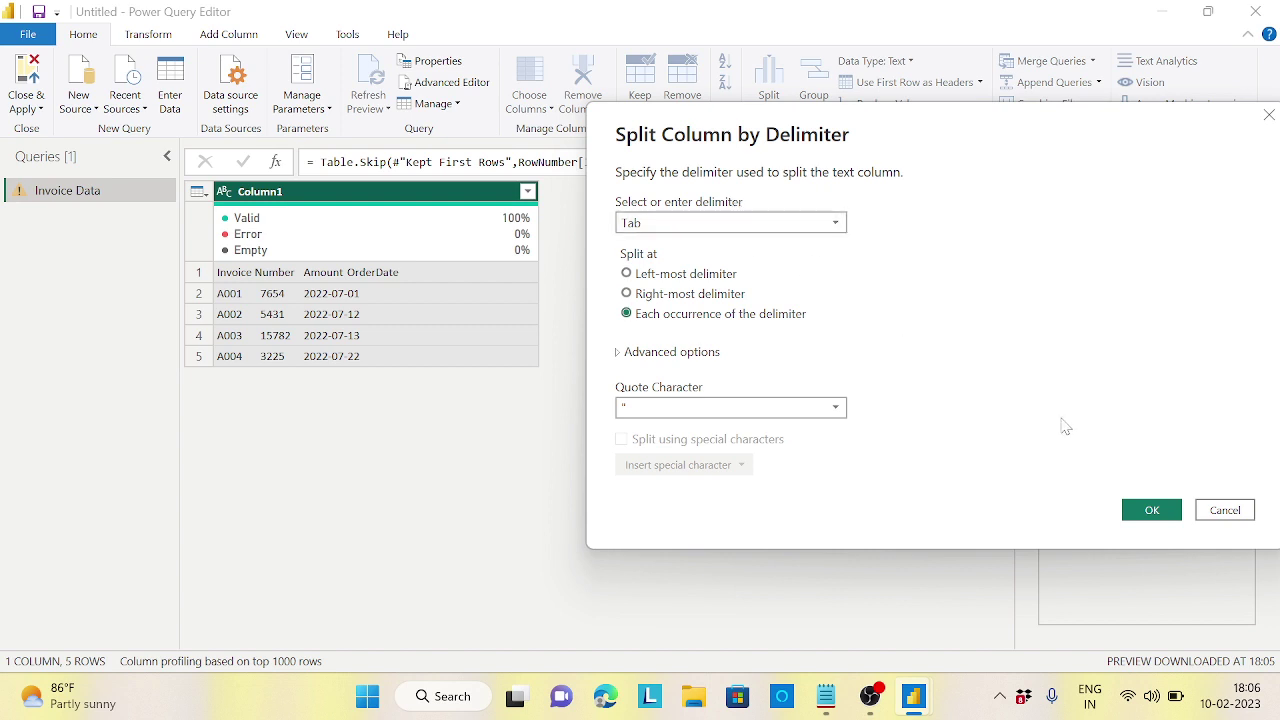
{"action": "left_click", "coordinate": [1152, 512]}
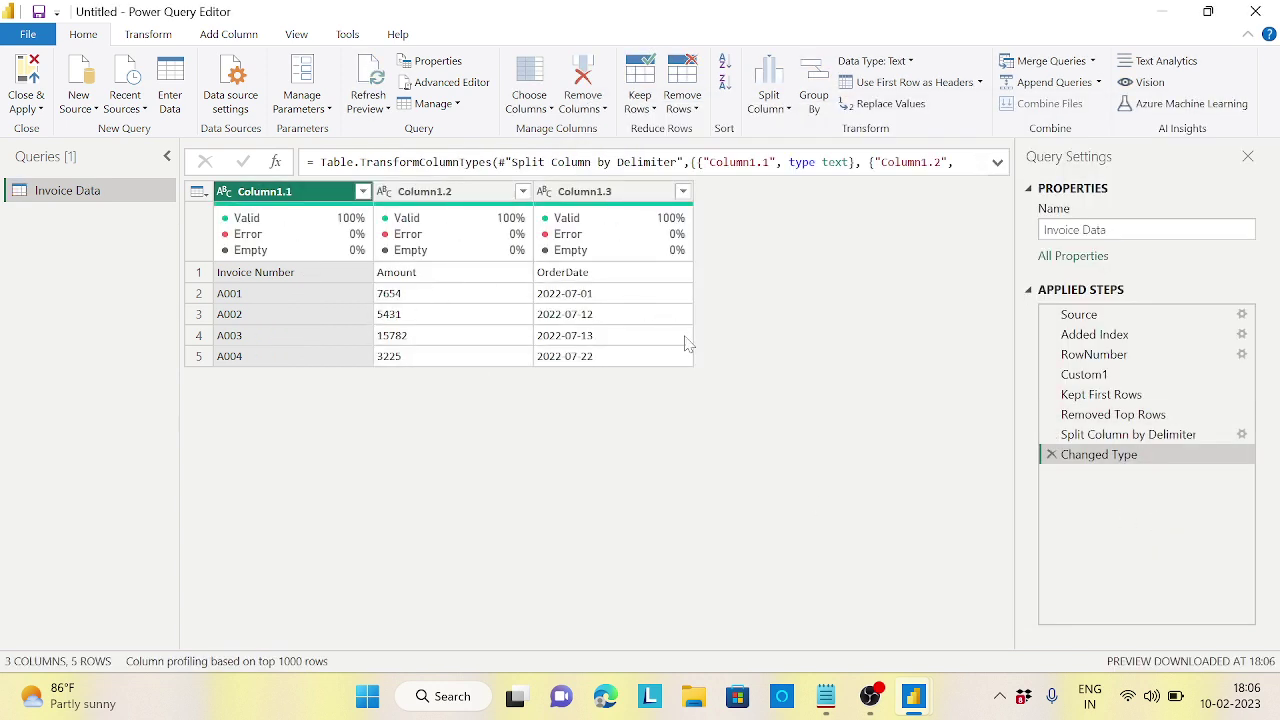
{"action": "left_click", "coordinate": [199, 192]}
{"action": "left_click", "coordinate": [267, 238]}
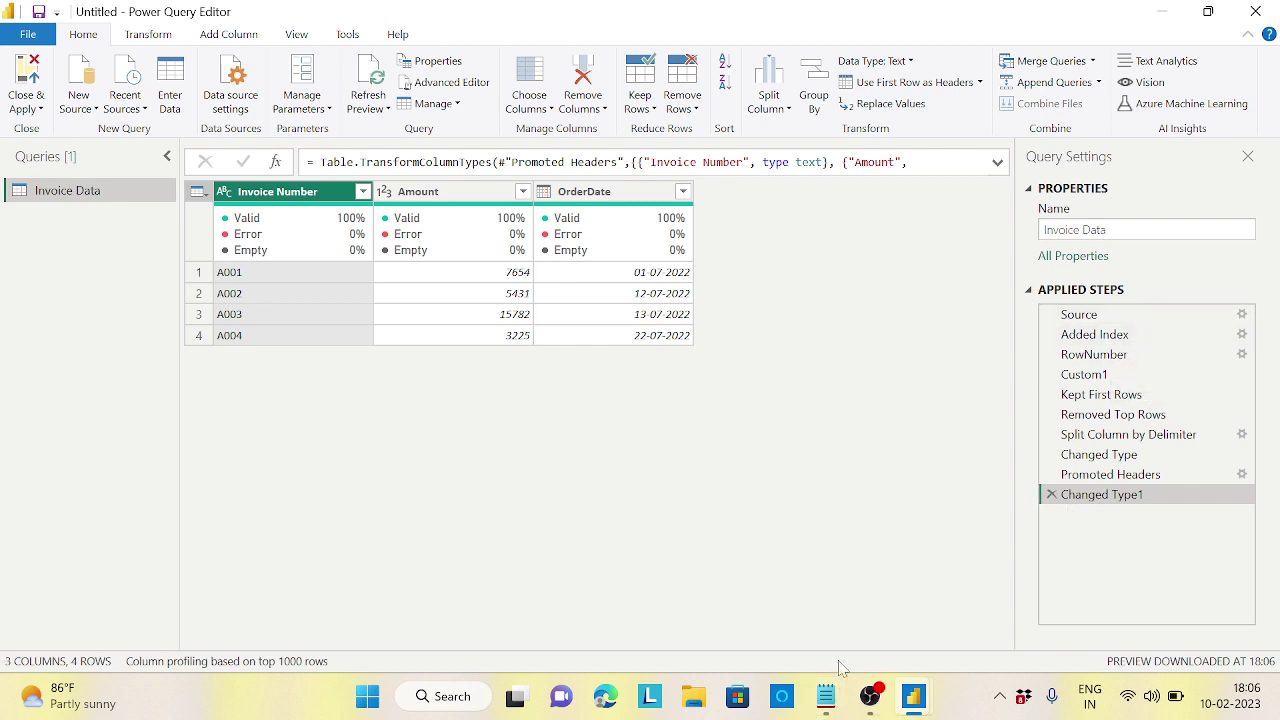
Look at the original invoice text in Notepad, and review the Power Query applied steps from RowNumber through Changed Type1
{"action": "left_click", "coordinate": [826, 696]}
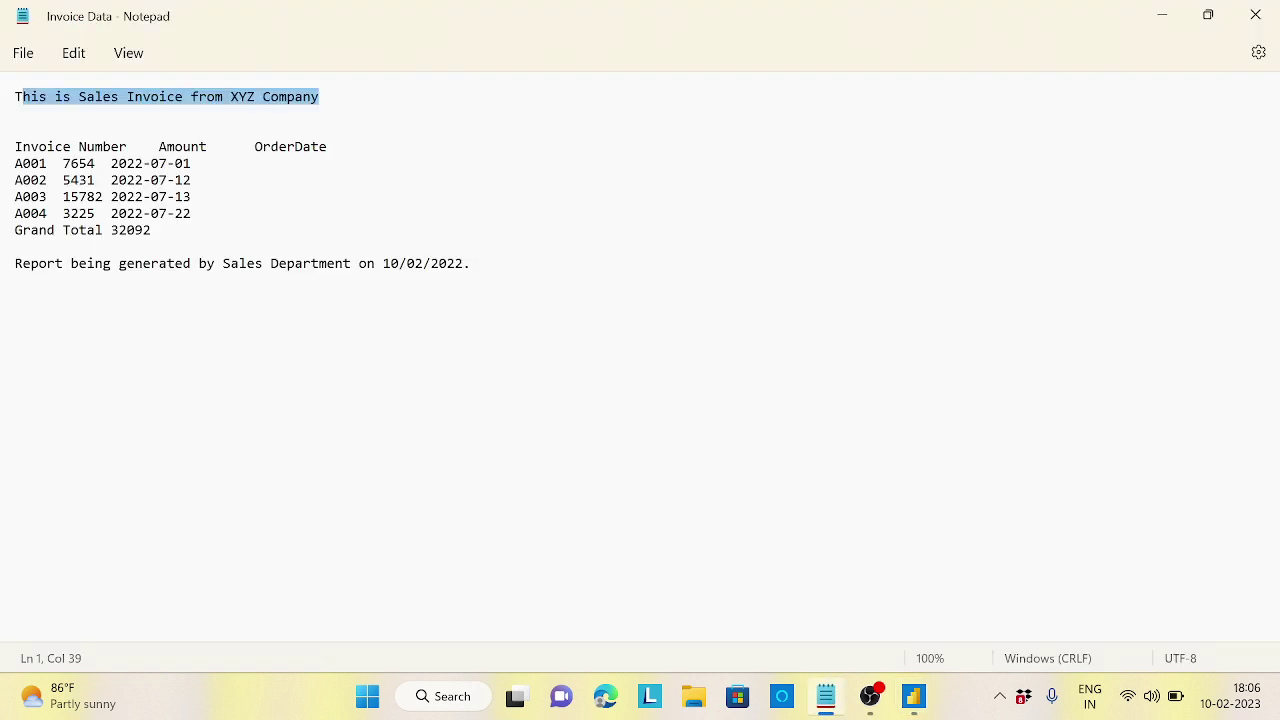
{"action": "key", "text": "alt+Tab"}
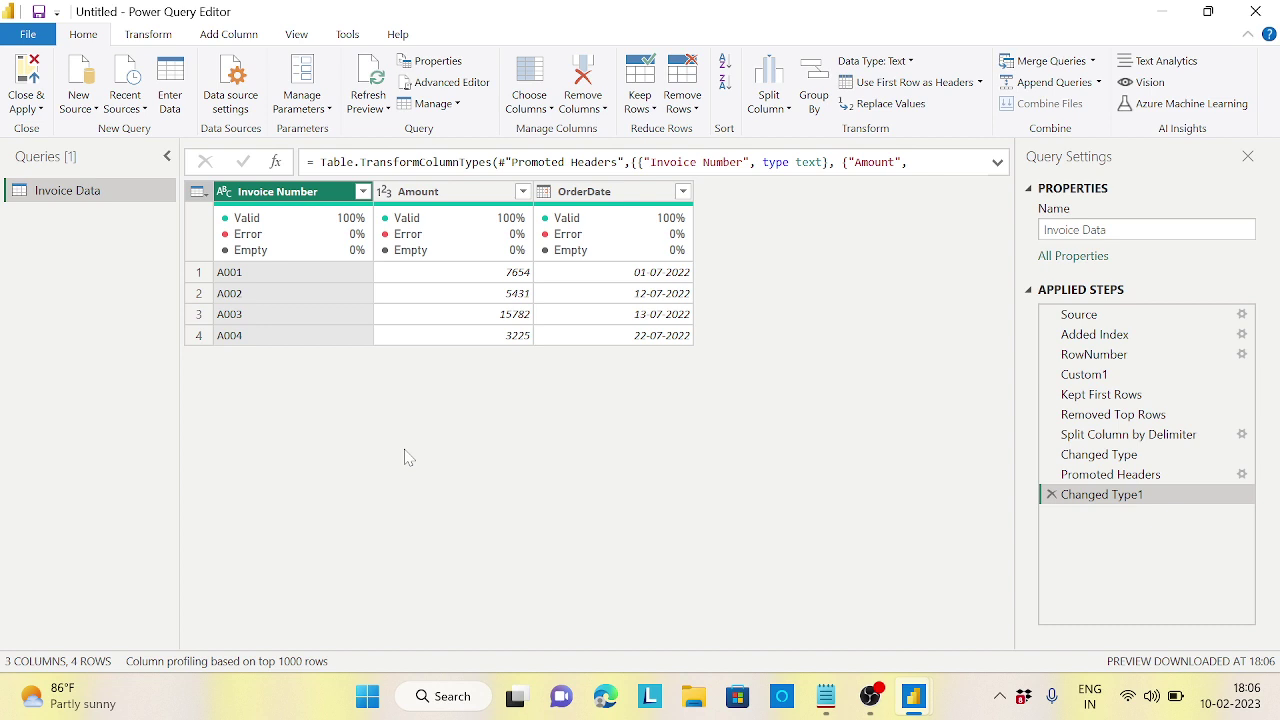
{"action": "left_click", "coordinate": [1084, 361]}
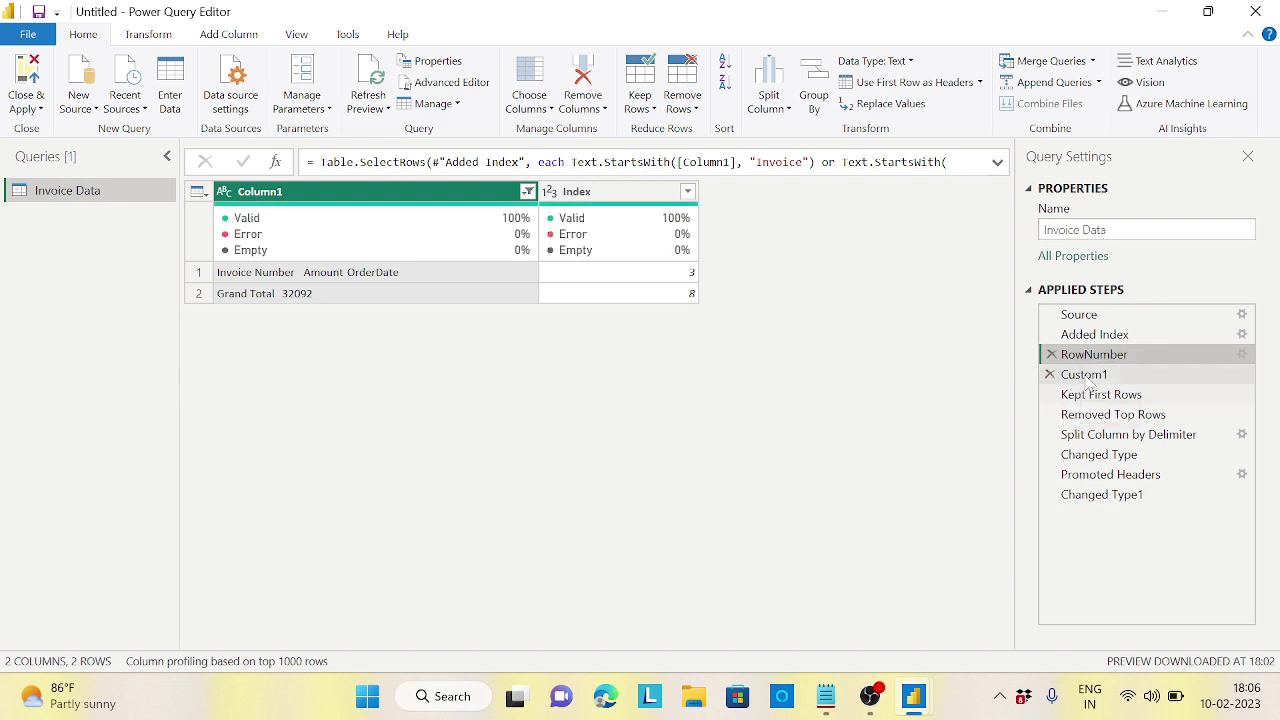
{"action": "left_click", "coordinate": [1084, 376]}
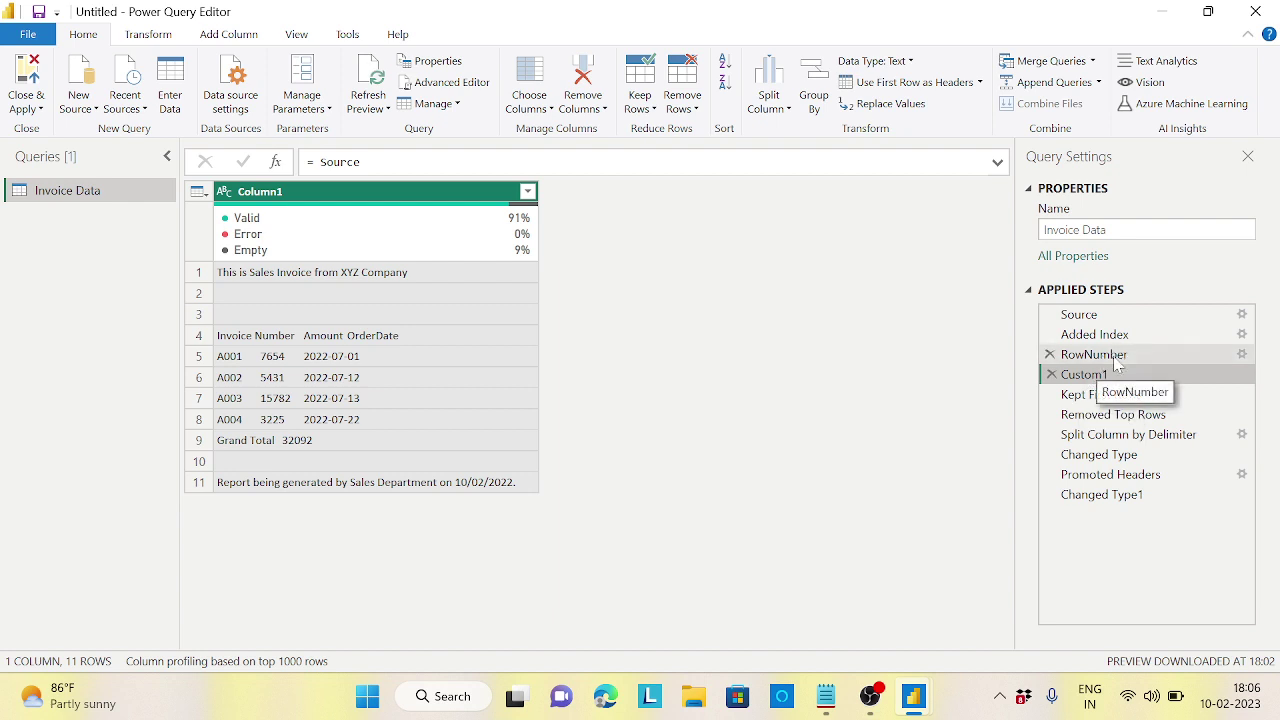
{"action": "left_click", "coordinate": [1114, 358]}
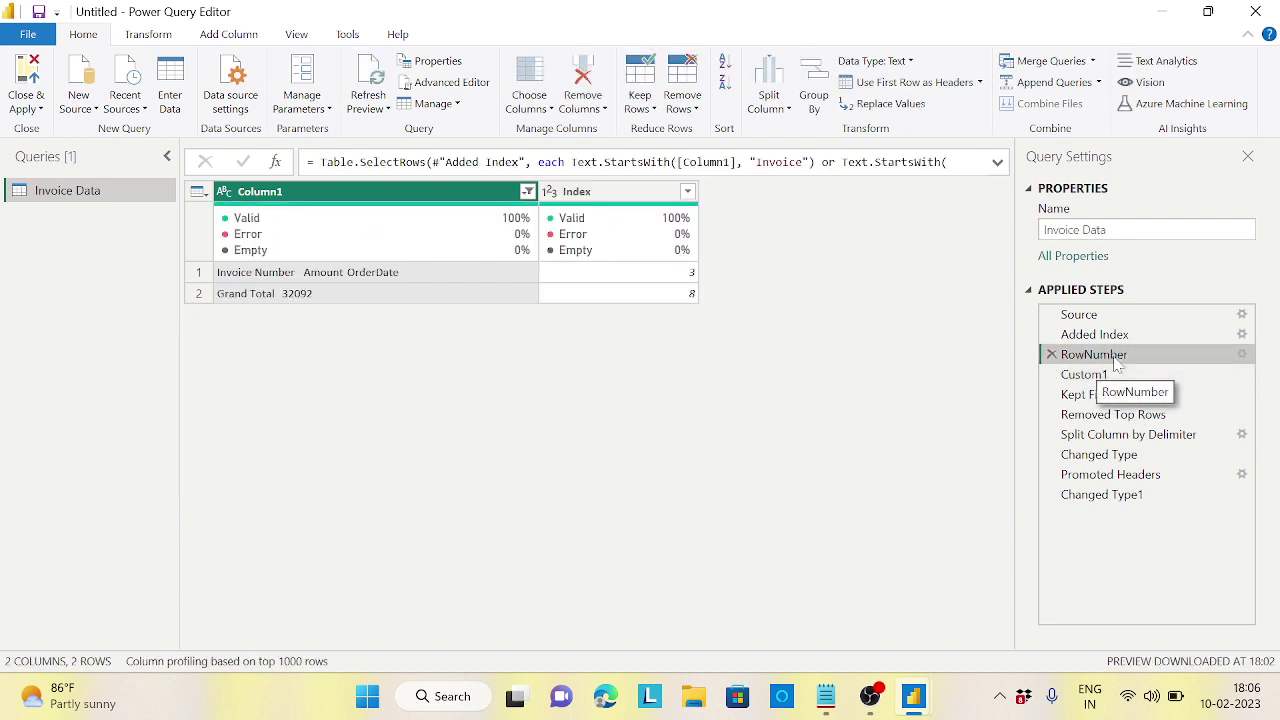
{"action": "left_click", "coordinate": [1121, 400]}
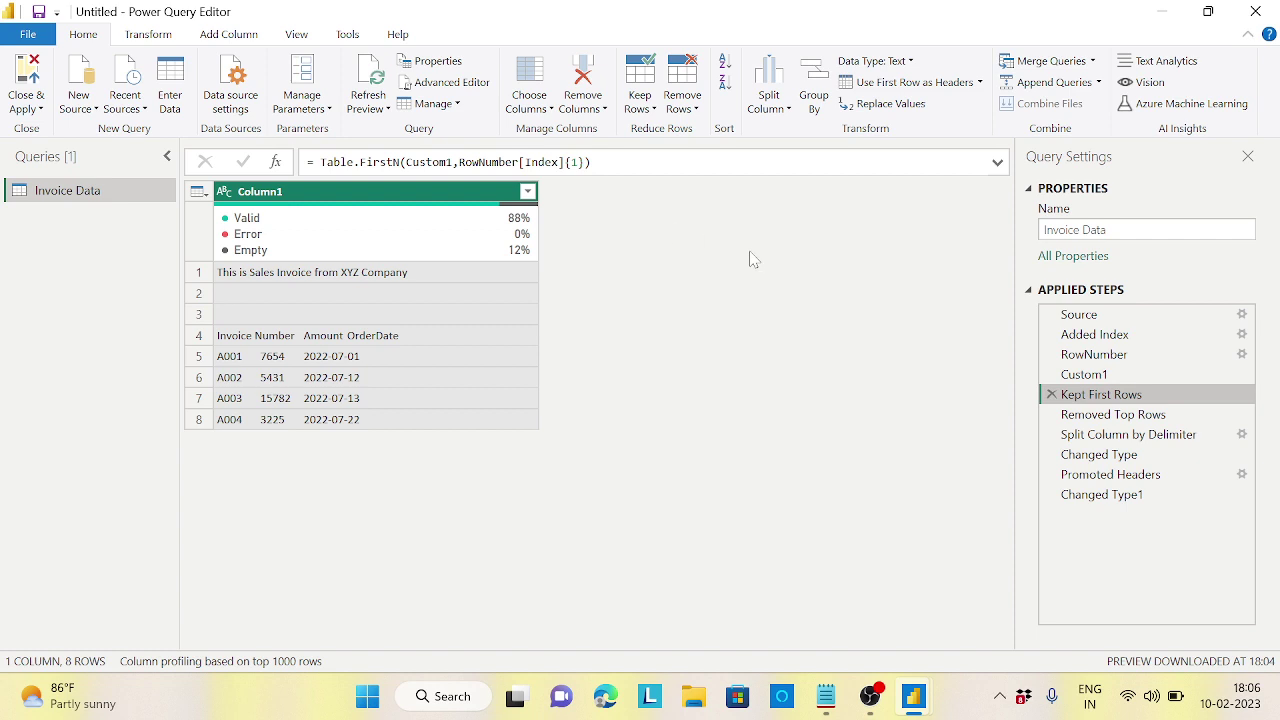
{"action": "left_click", "coordinate": [1127, 418]}
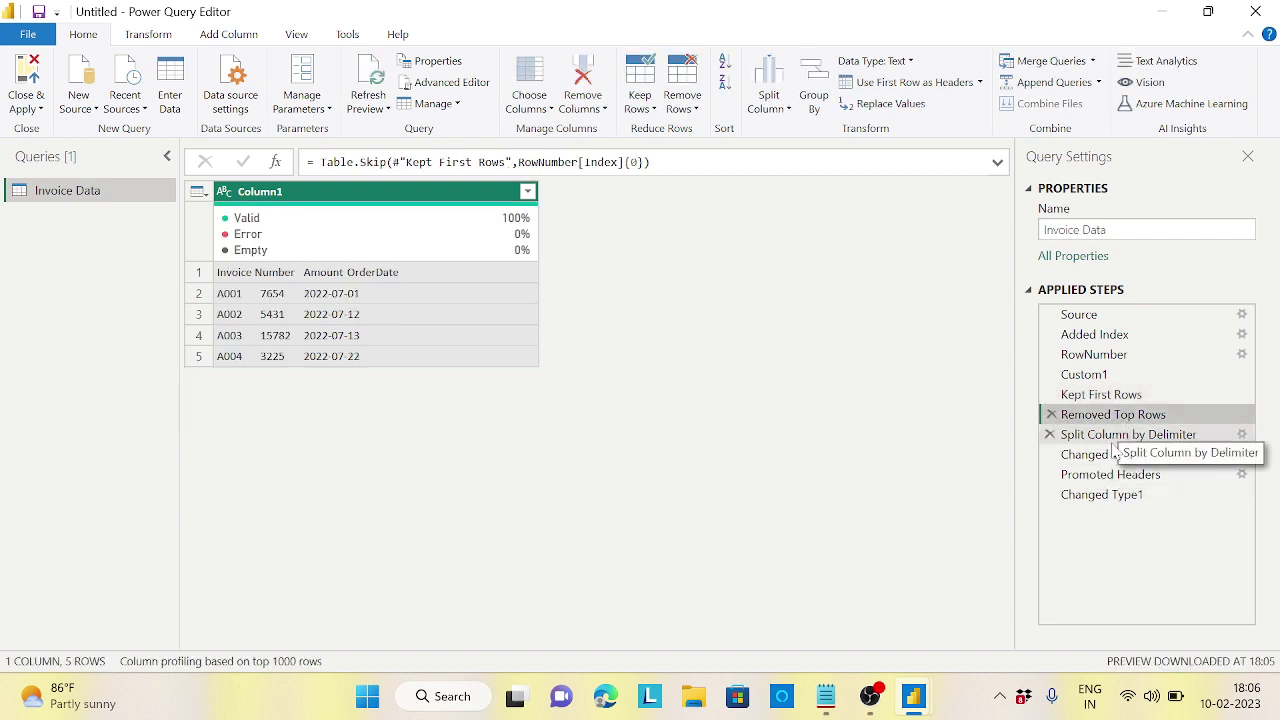
{"action": "left_click", "coordinate": [1115, 442]}
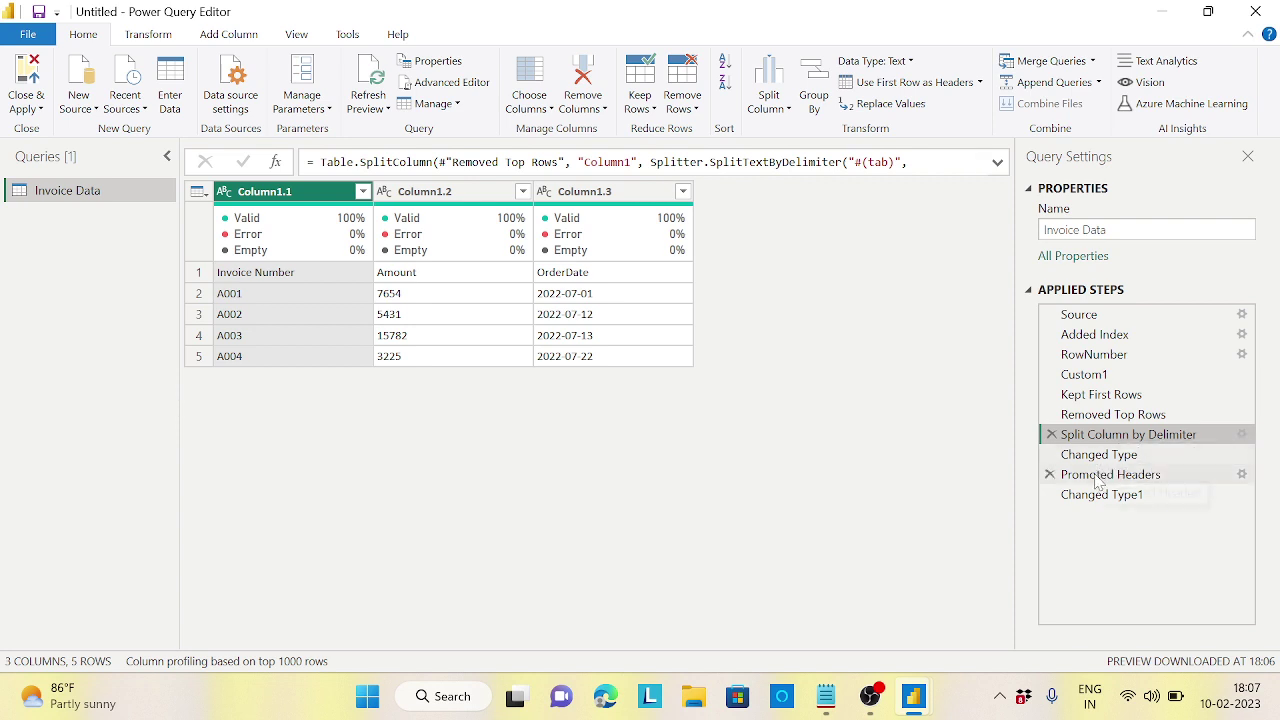
{"action": "left_click", "coordinate": [1090, 474]}
{"action": "left_click", "coordinate": [1091, 498]}
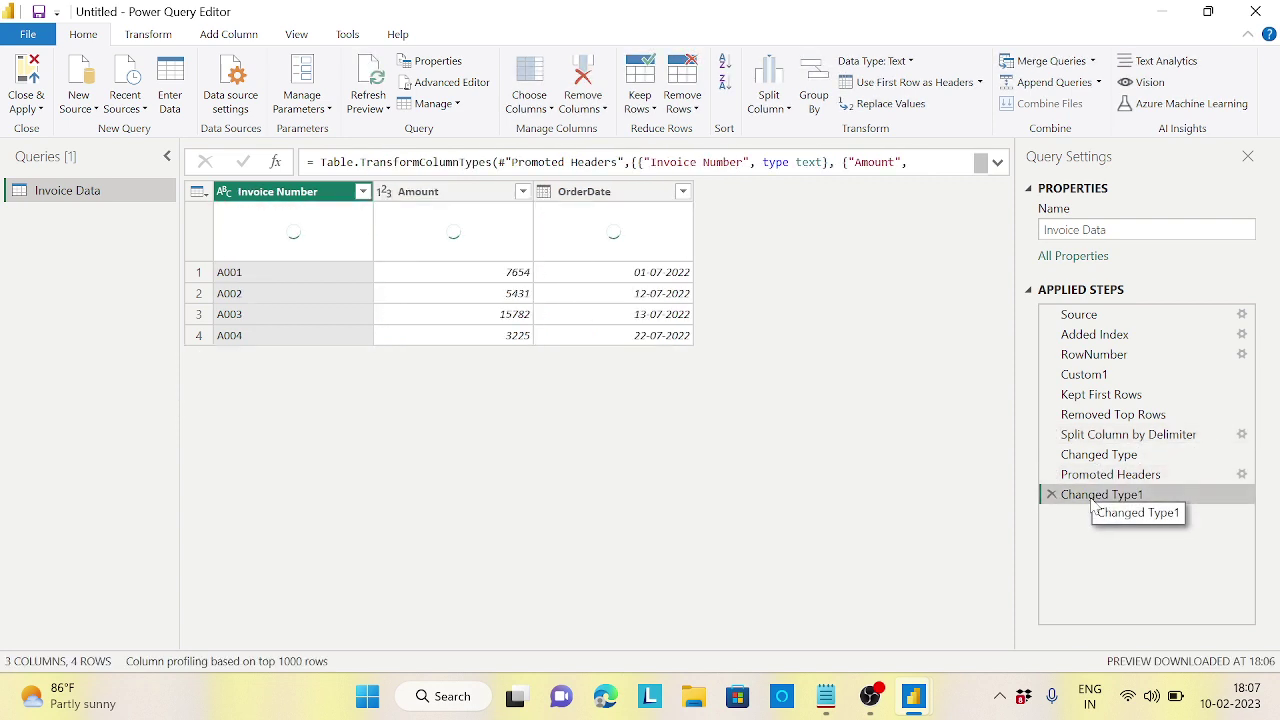